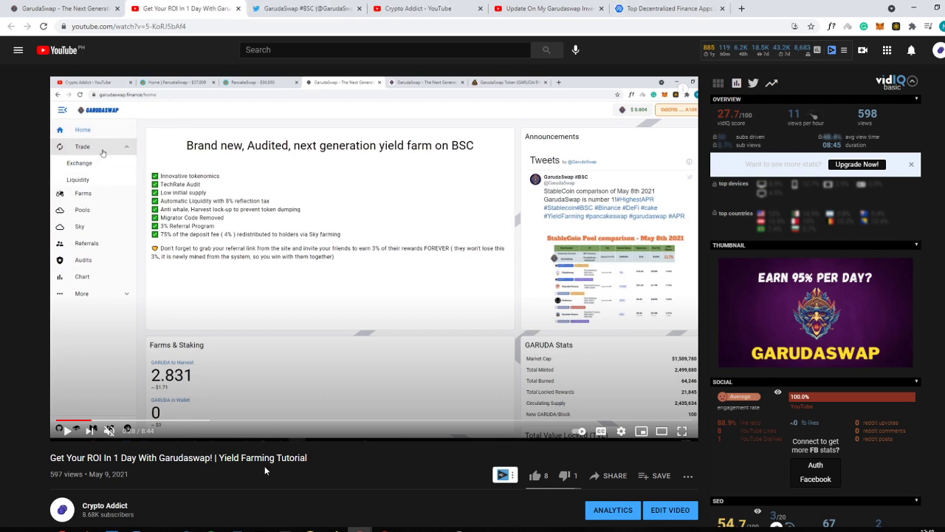
Highlight the publication date of the "Get Your ROI In 1 Day With Garudaswap!" video and skip ahead to 0:41
scroll(265, 465, "down", 2)
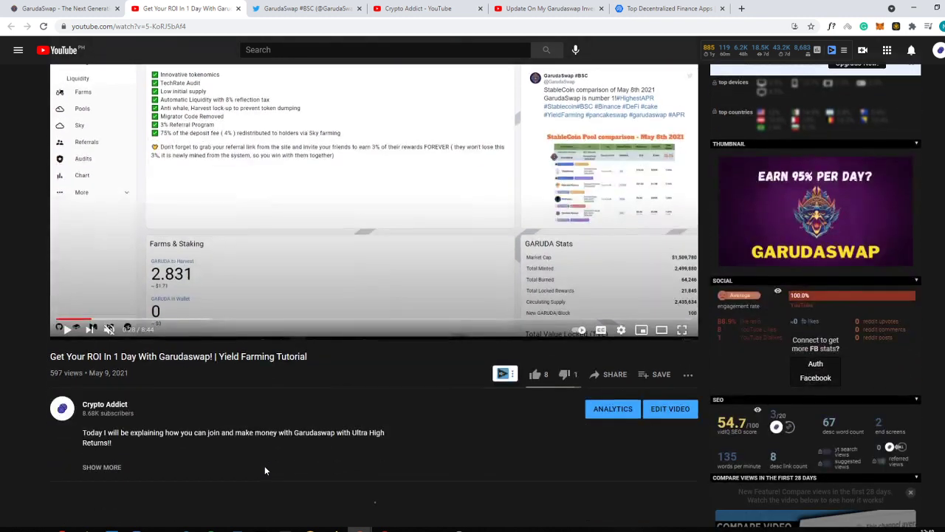
left_click_drag(84, 370, 674, 375)
scroll(253, 339, "up", 2)
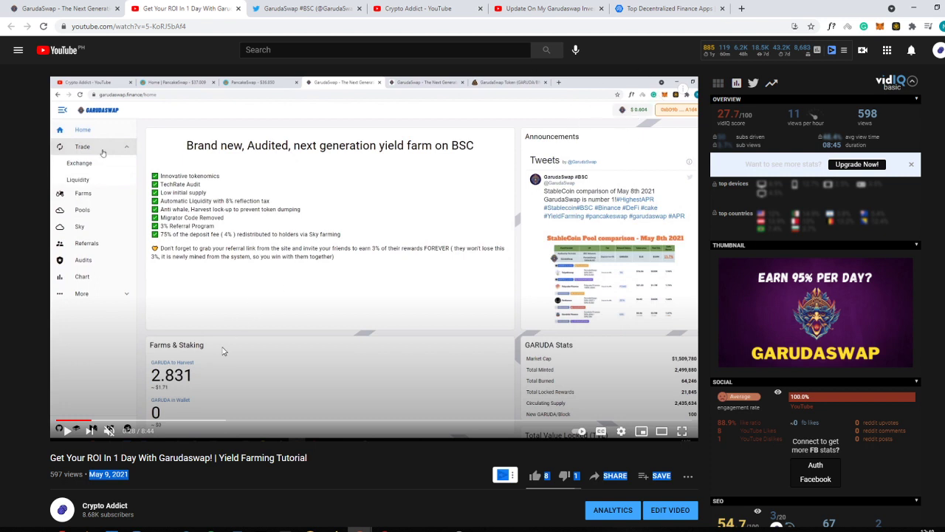
left_click(96, 420)
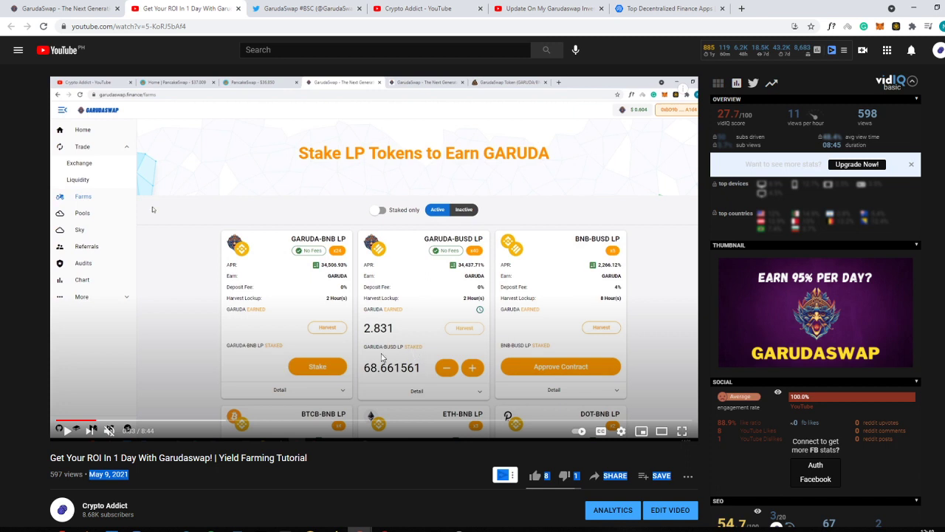
left_click_drag(98, 421, 105, 422)
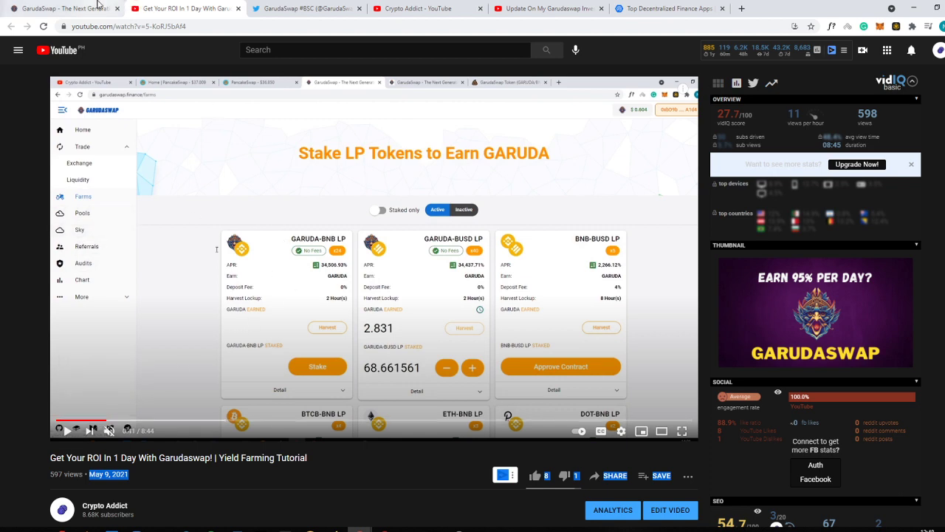
Place the Garudaswap investment update video's tab beside the GarudaSwap tab and skip the video to 1:10
left_click_drag(547, 8, 136, 7)
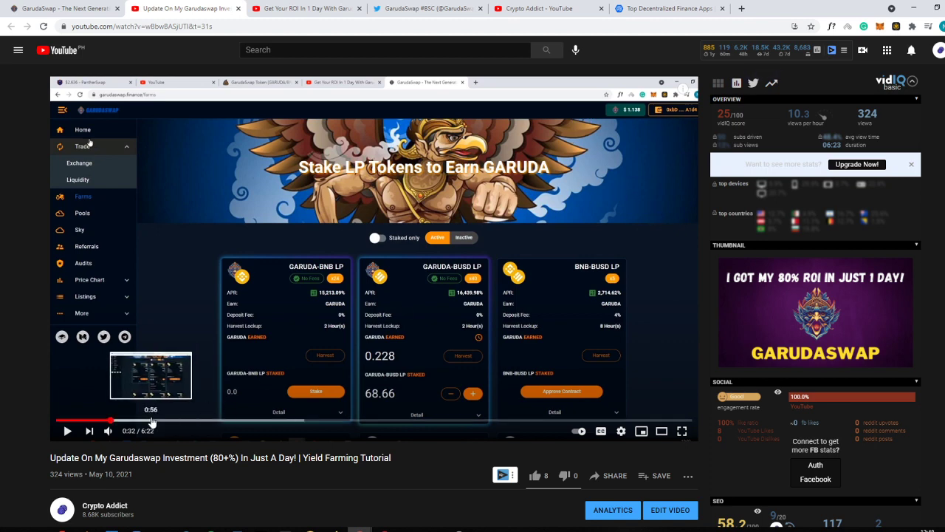
left_click(177, 421)
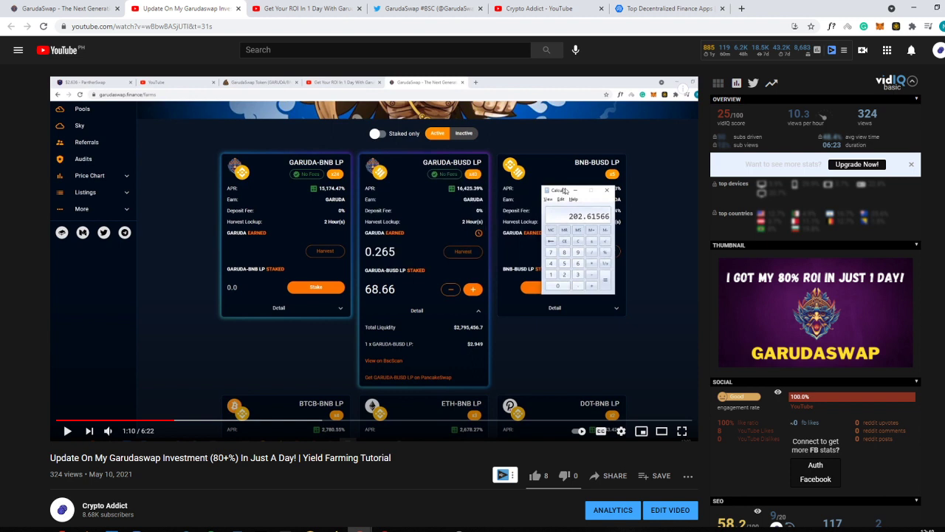
left_click_drag(213, 458, 238, 458)
Review the GARUDA price, the stats and the Farms & Staking balances on the GarudaSwap home page
left_click(89, 8)
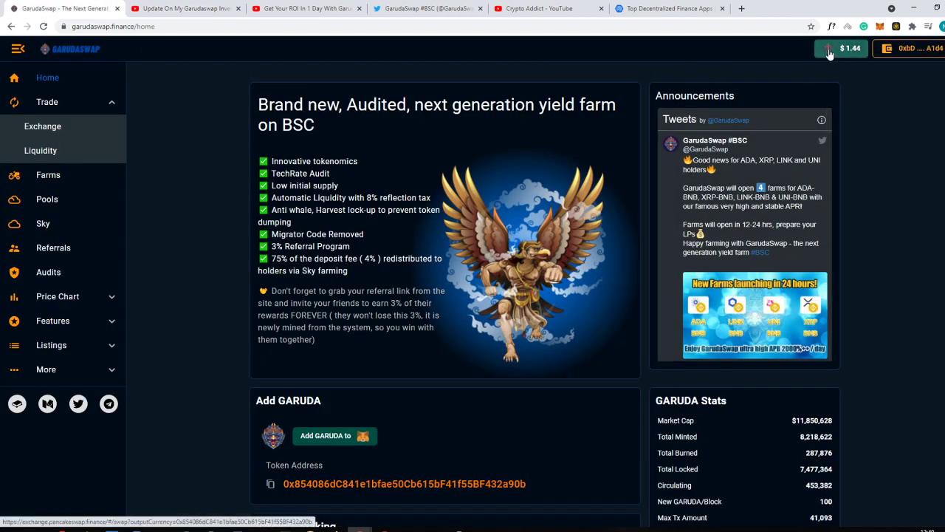
scroll(594, 425, "down", 2)
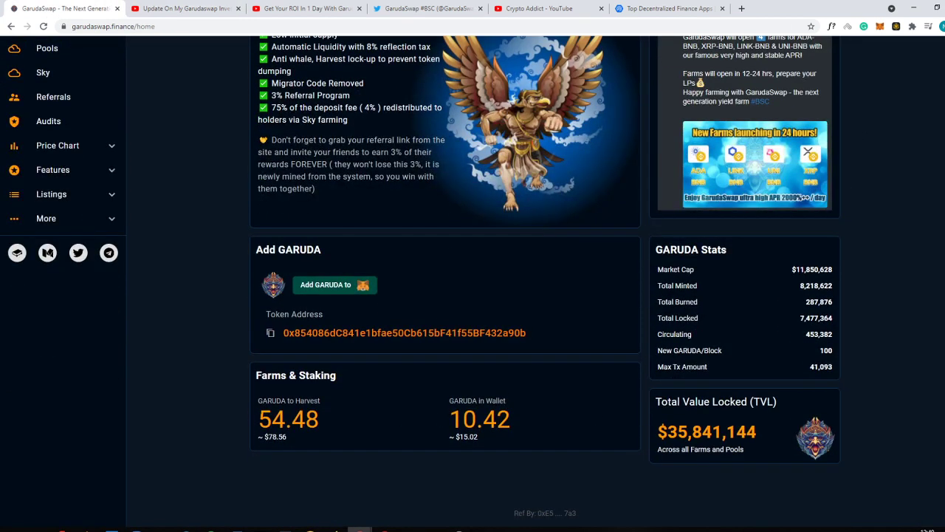
left_click_drag(258, 419, 513, 418)
left_click(554, 426)
left_click(314, 451)
left_click(381, 440)
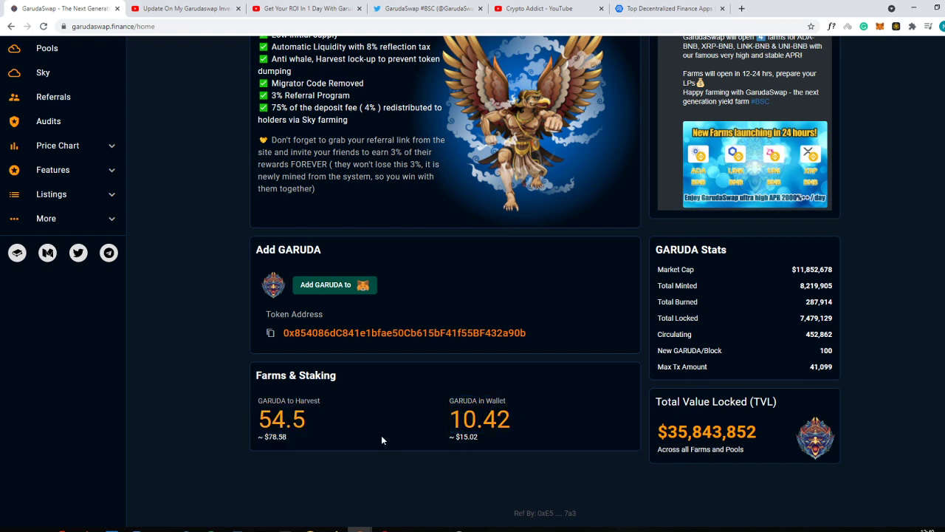
scroll(379, 436, "up", 2)
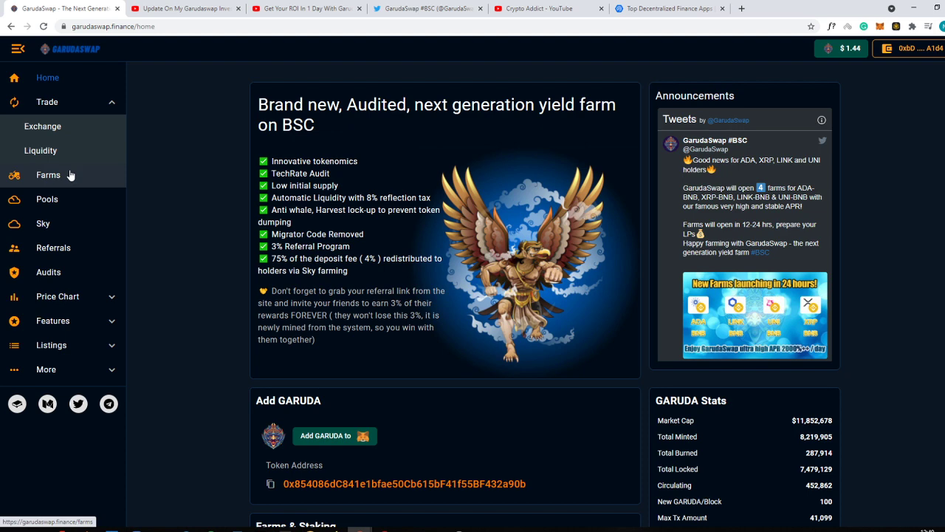
scroll(197, 369, "down", 2)
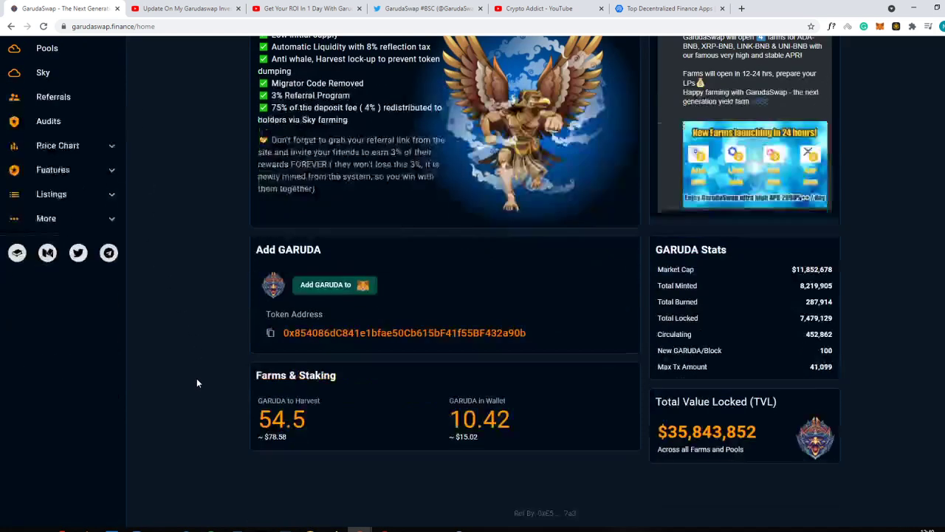
scroll(196, 382, "up", 2)
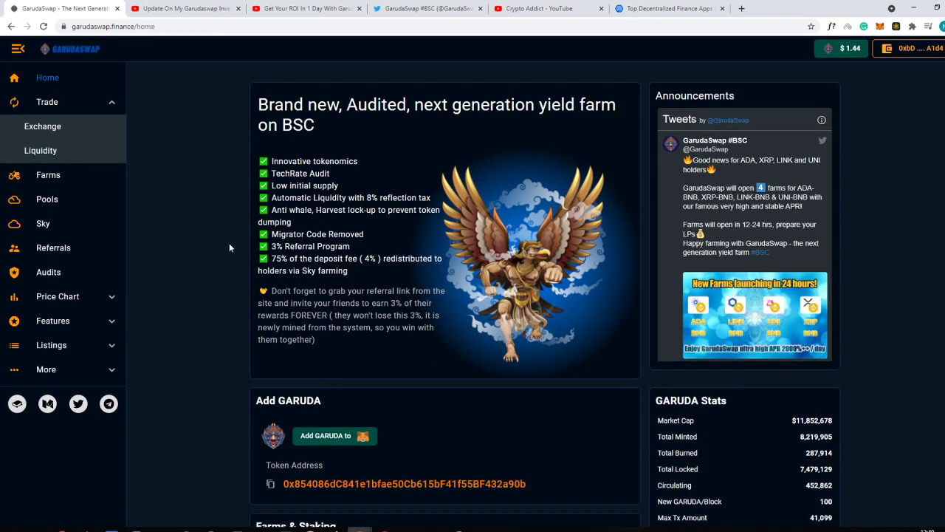
Open the Farms page and view the ROI breakdown of the GARUDA-BUSD LP farm
left_click(78, 183)
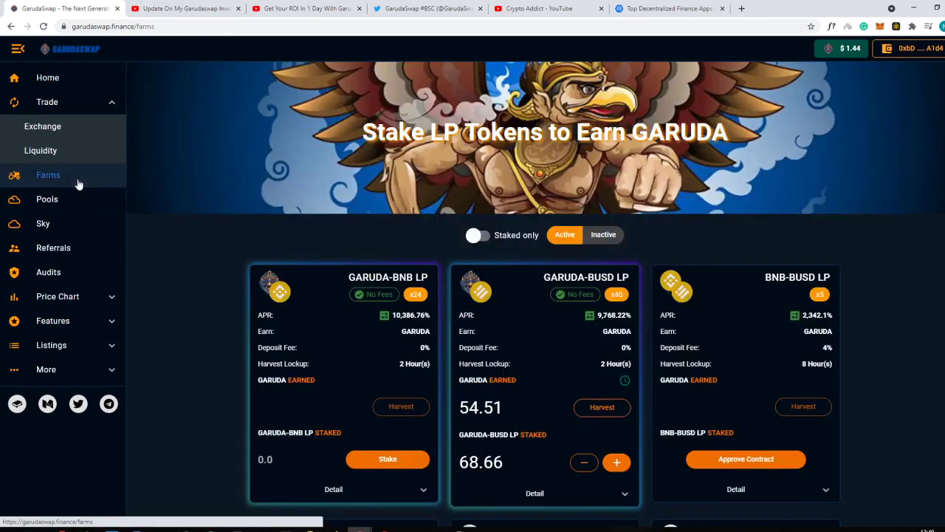
scroll(590, 259, "down", 2)
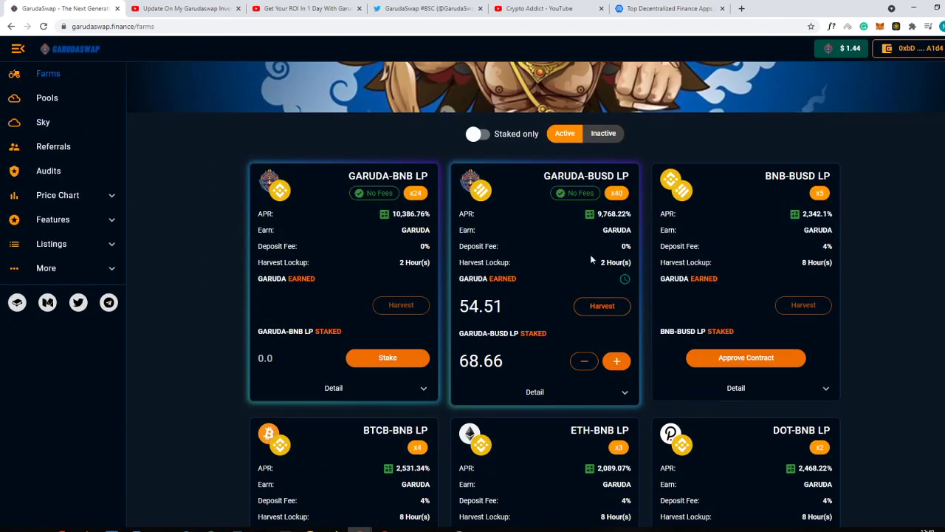
left_click(589, 214)
left_click(593, 191)
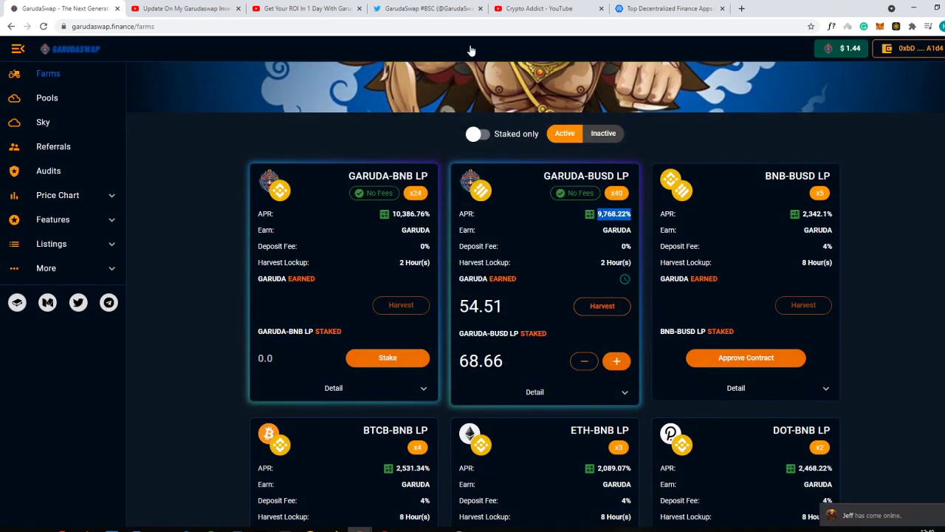
Compare the GARUDA-BUSD LP farm's APR with the one in the "Get Your ROI In 1 Day" video
left_click(317, 8)
left_click_drag(321, 3, 199, 6)
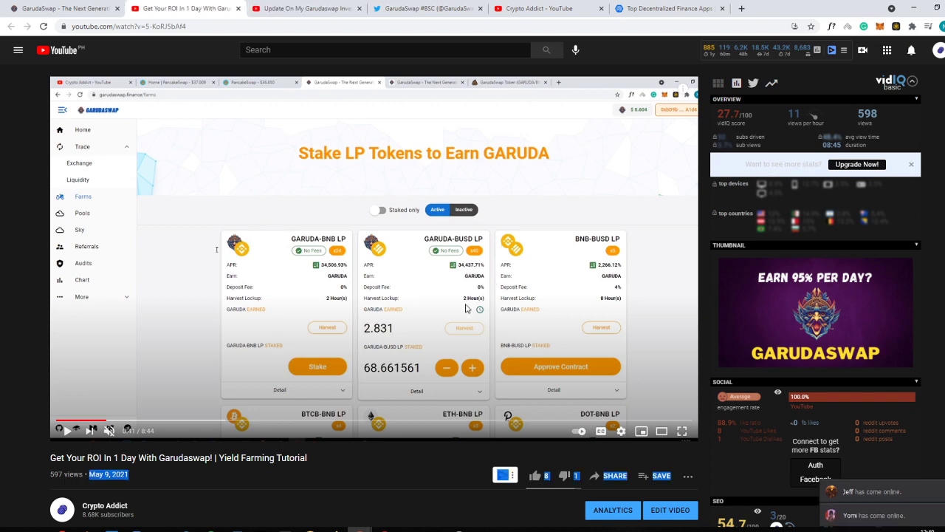
left_click(99, 6)
double_click(607, 209)
left_click(606, 217)
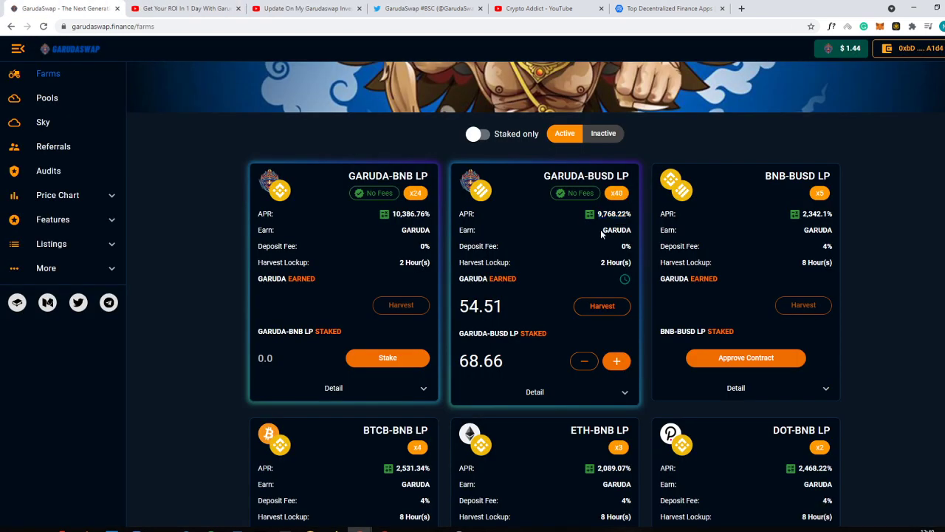
left_click_drag(597, 214, 632, 214)
left_click(625, 215)
left_click_drag(629, 214, 587, 221)
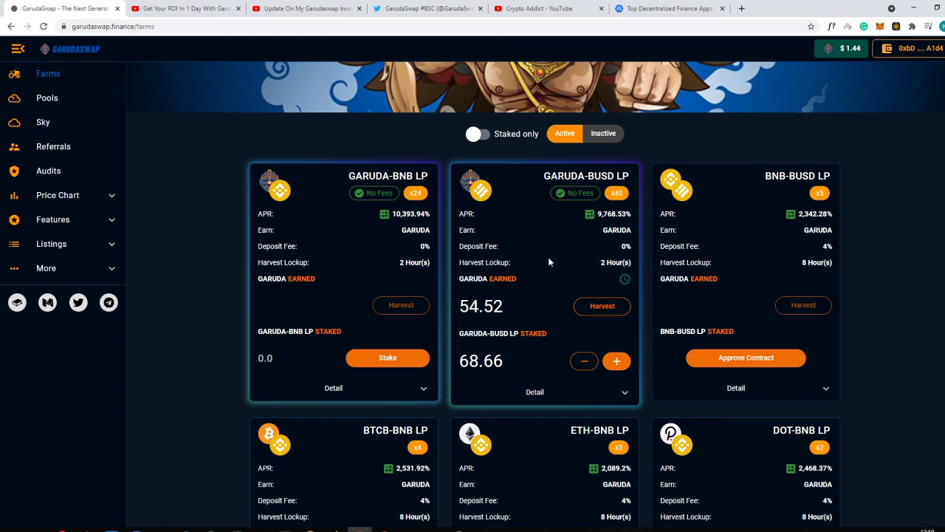
Examine the one-day return in the GARUDA-BUSD LP ROI breakdown and close it
left_click(589, 214)
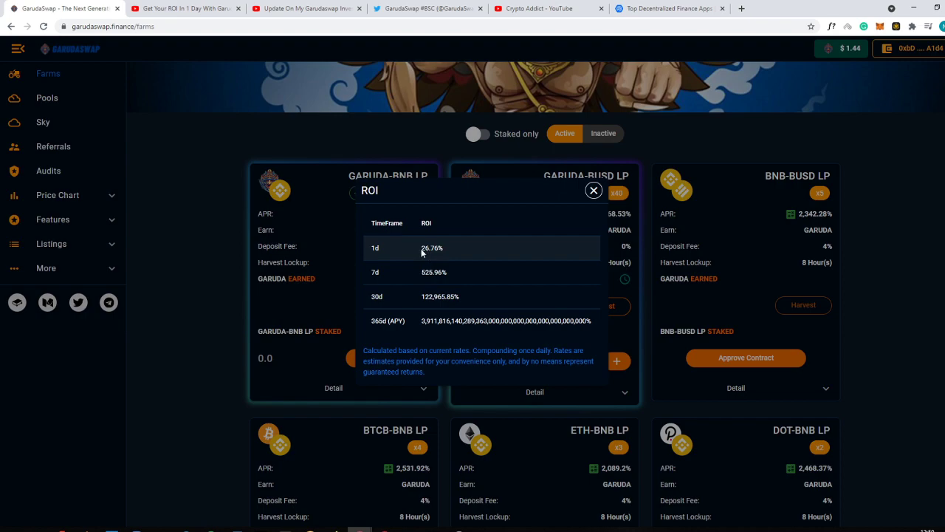
left_click_drag(422, 252, 459, 251)
left_click(594, 190)
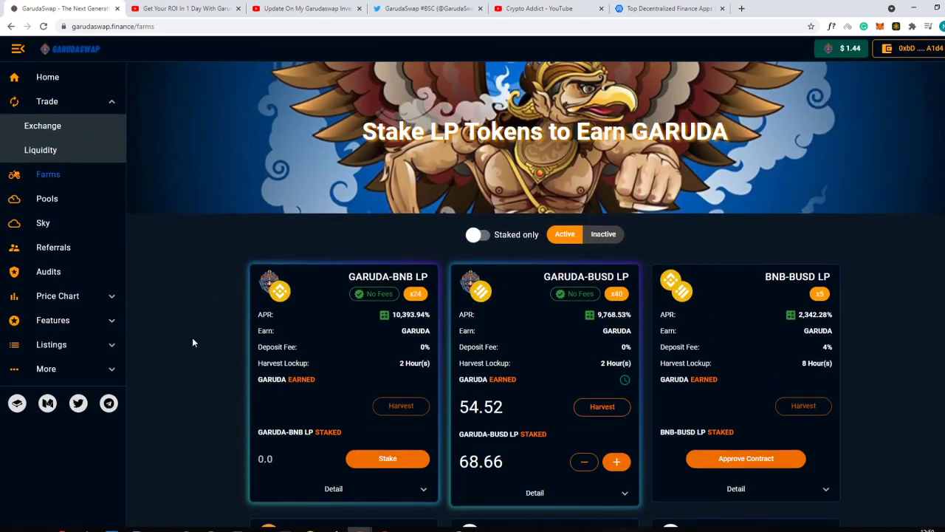
scroll(248, 380, "down", 3)
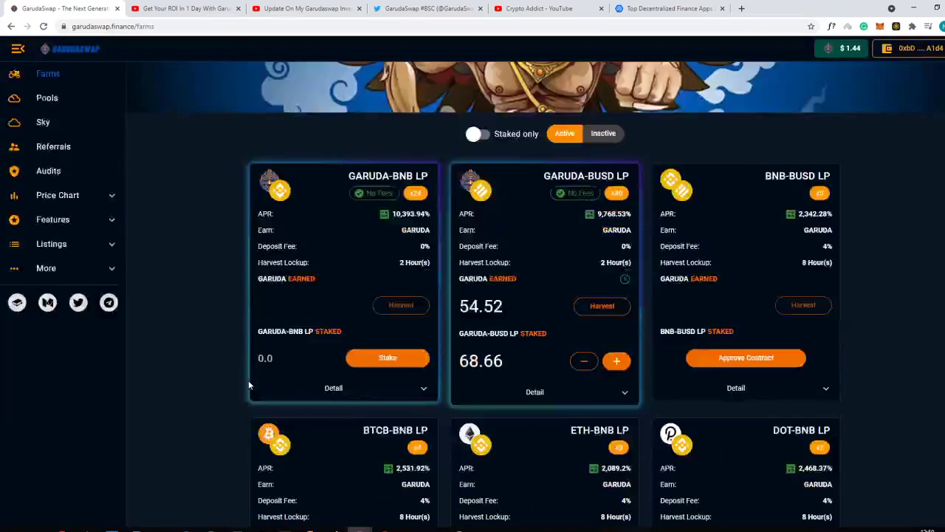
scroll(248, 379, "up", 2)
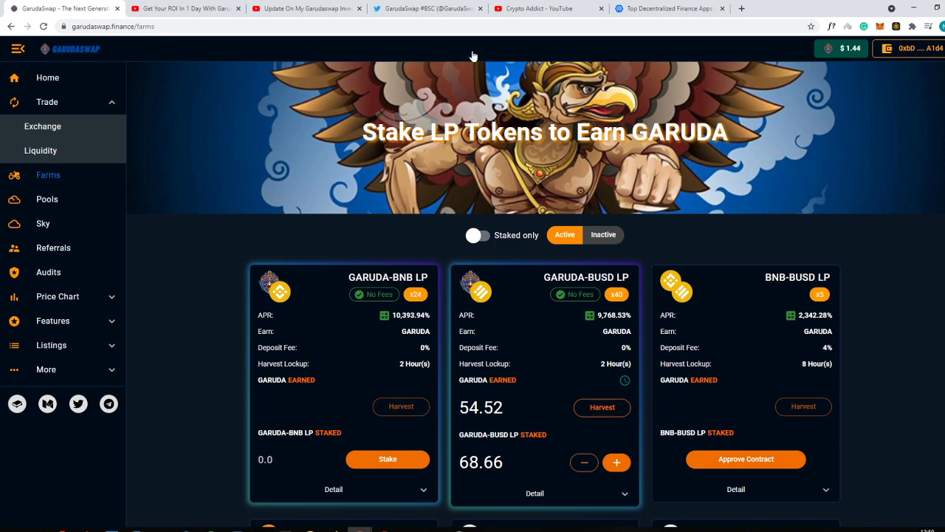
Switch to the GarudaSwap Twitter page and enlarge the new farms announcement image to point out the ADA-BNB farm
left_click_drag(428, 8, 189, 8)
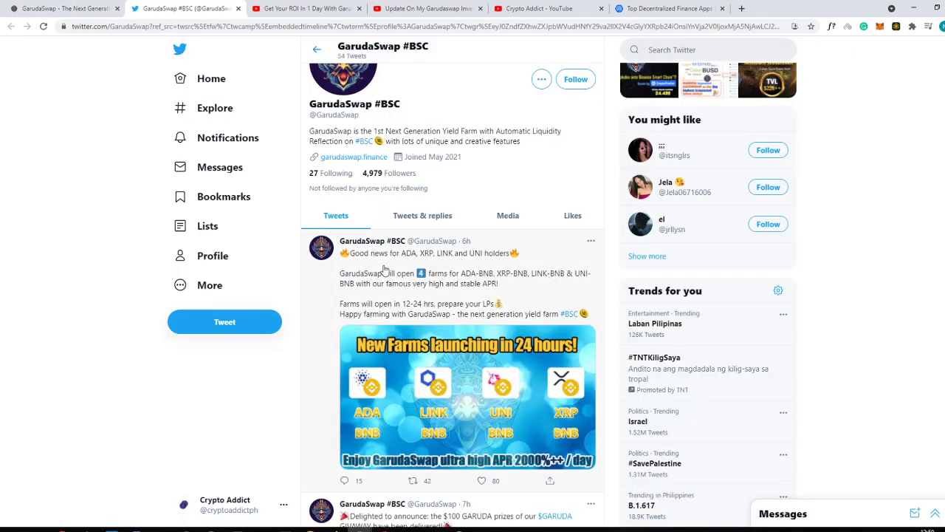
scroll(384, 269, "down", 3)
left_click(411, 251)
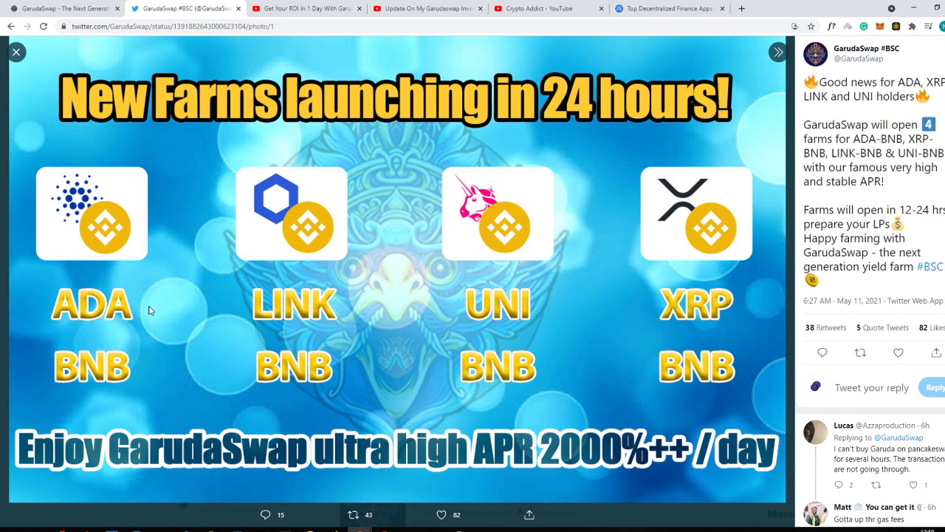
left_click_drag(66, 306, 108, 314)
Return to the GarudaSwap Farms page, recheck the GARUDA-BUSD LP ROI breakdown and look through the other farms' APRs
left_click(90, 8)
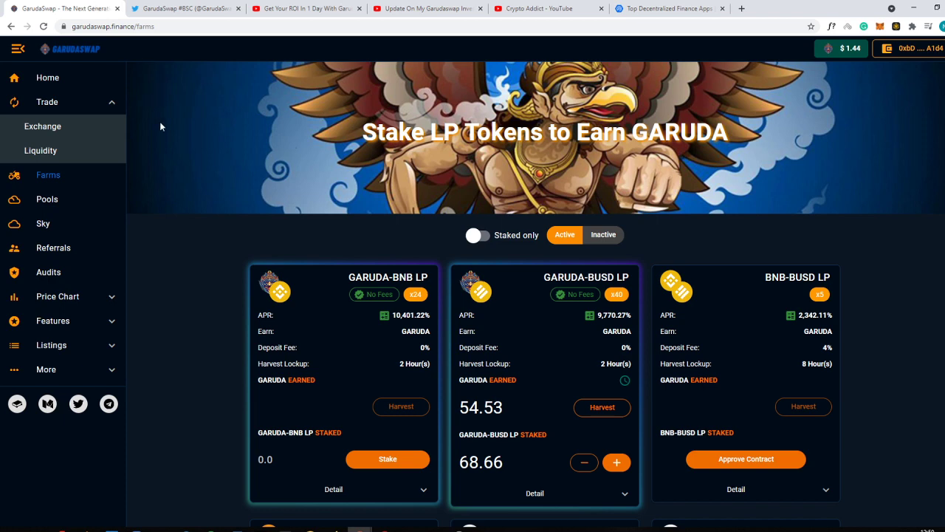
scroll(195, 270, "down", 2)
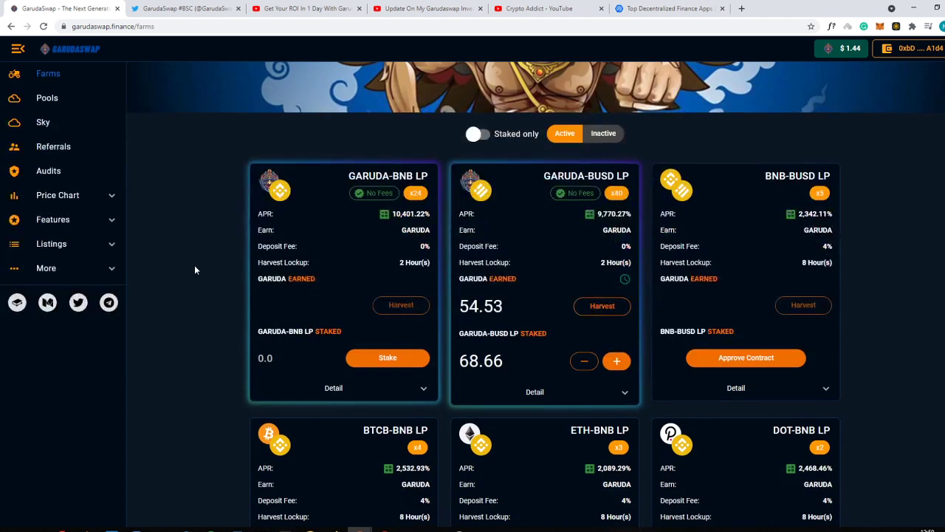
left_click(589, 215)
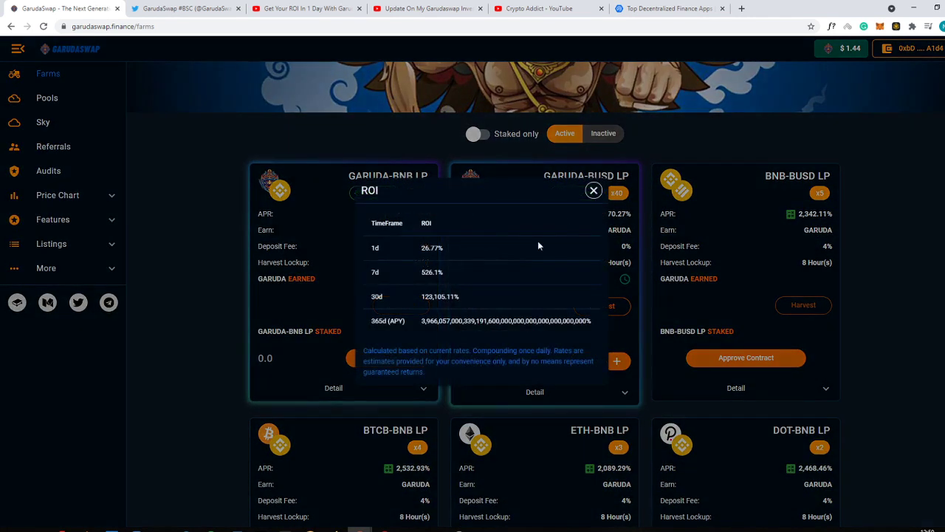
left_click(593, 191)
scroll(568, 336, "down", 6)
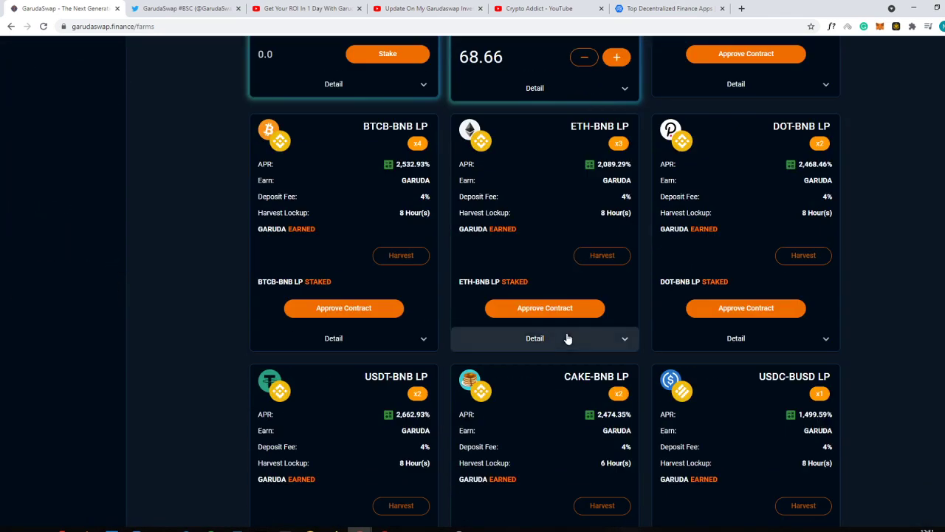
scroll(567, 336, "up", 2)
scroll(567, 336, "down", 9)
scroll(567, 336, "up", 6)
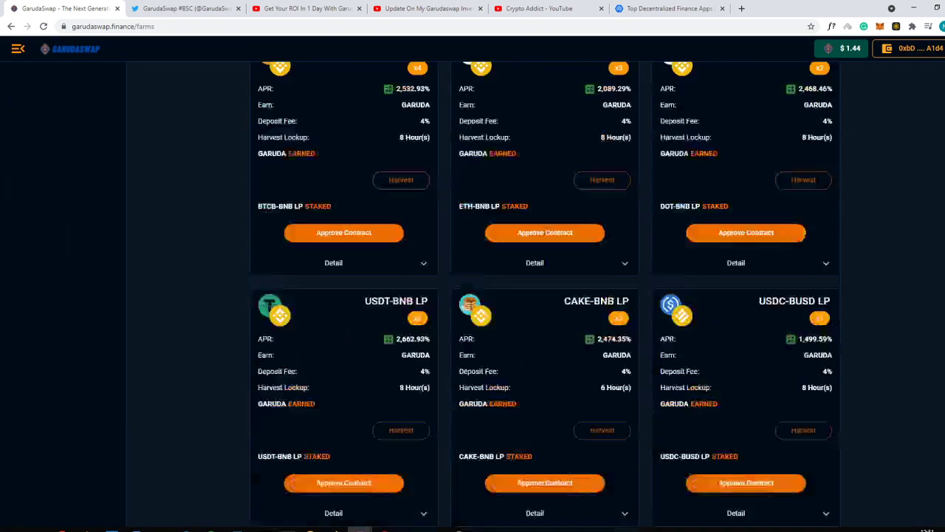
scroll(567, 333, "up", 9)
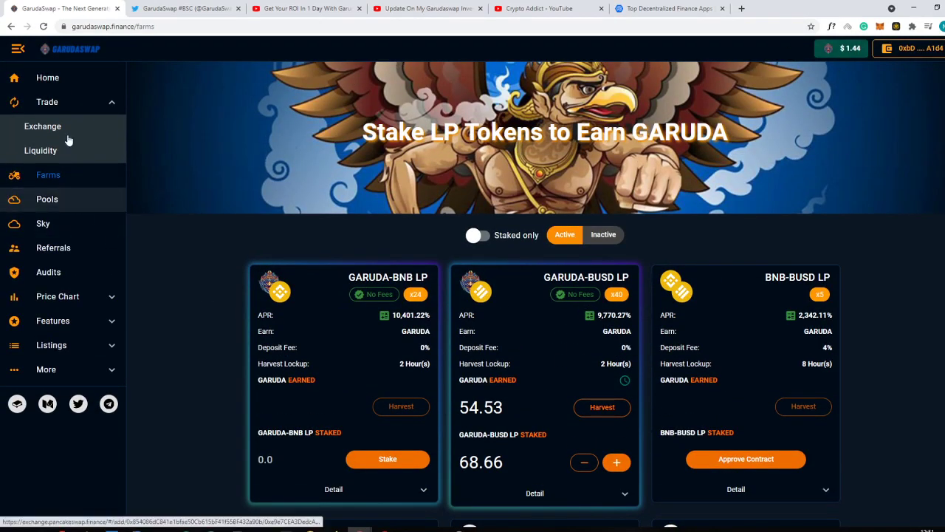
Revisit the "Get Your ROI In 1 Day" video, return to the Farms page and highlight the staked GARUDA-BUSD LP amount
left_click(282, 6)
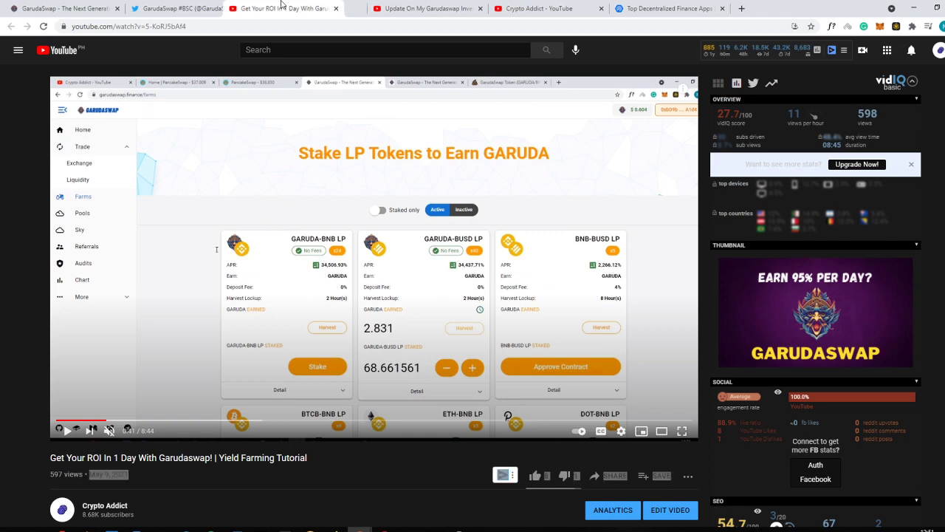
left_click_drag(282, 6, 181, 8)
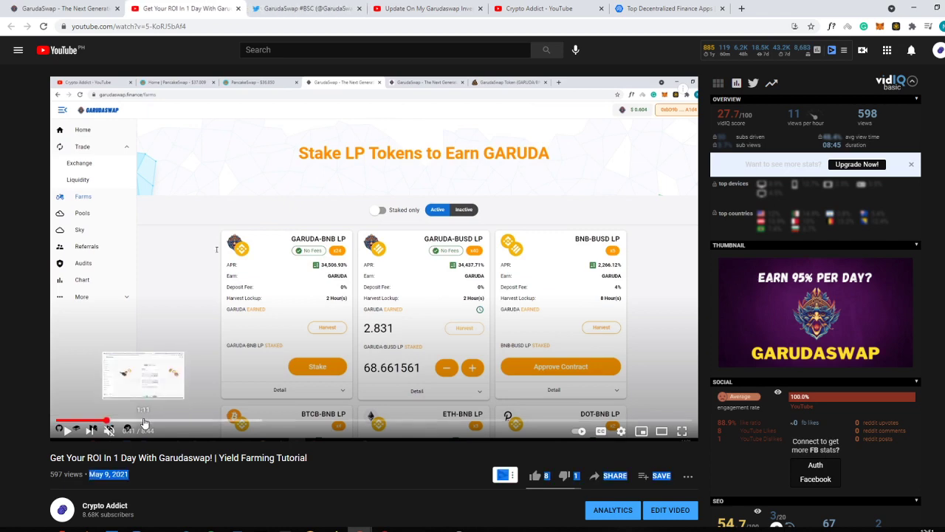
left_click(63, 8)
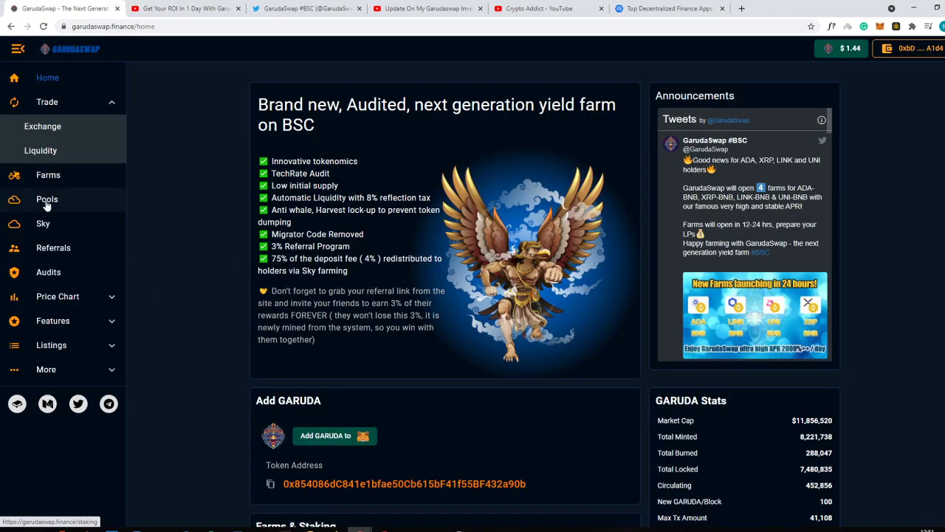
left_click(64, 176)
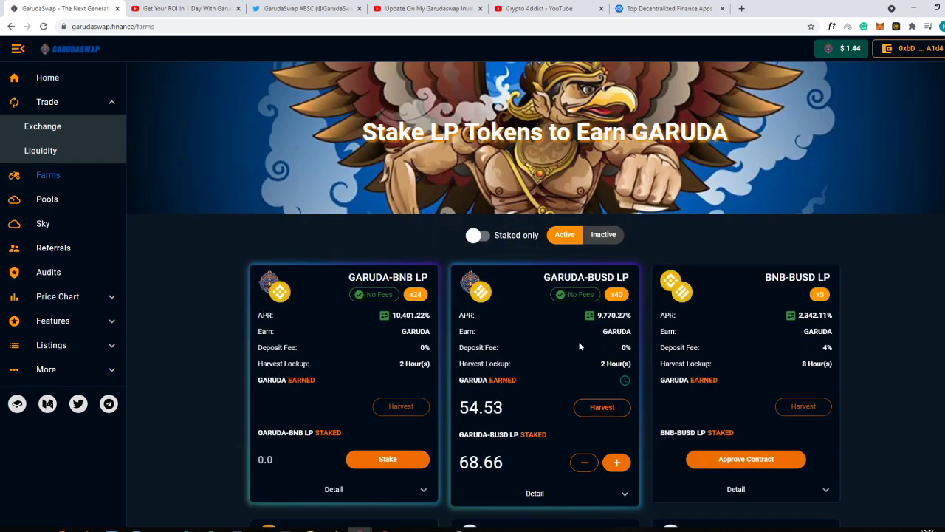
left_click_drag(520, 463, 459, 462)
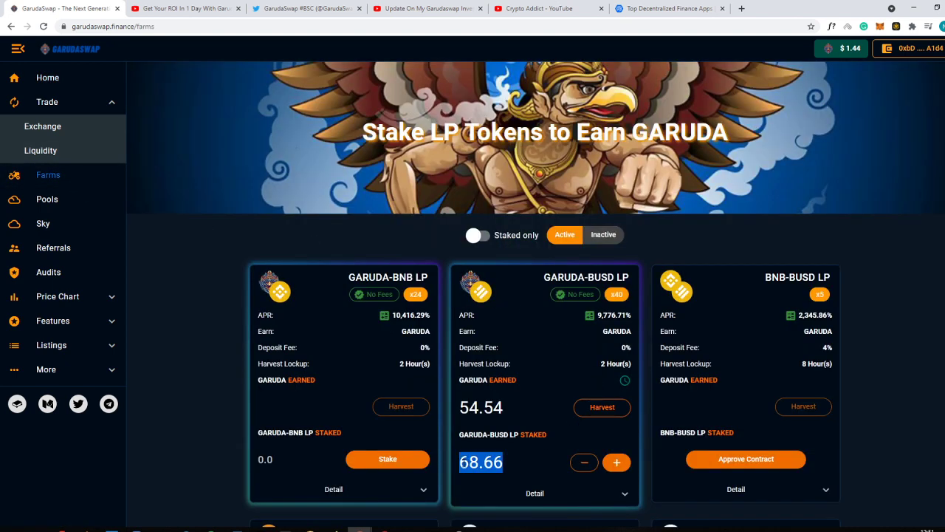
Highlight the staked GARUDA-BUSD LP amount and the GARUDA earned amount to point them out
left_click_drag(530, 463, 469, 464)
left_click(458, 464)
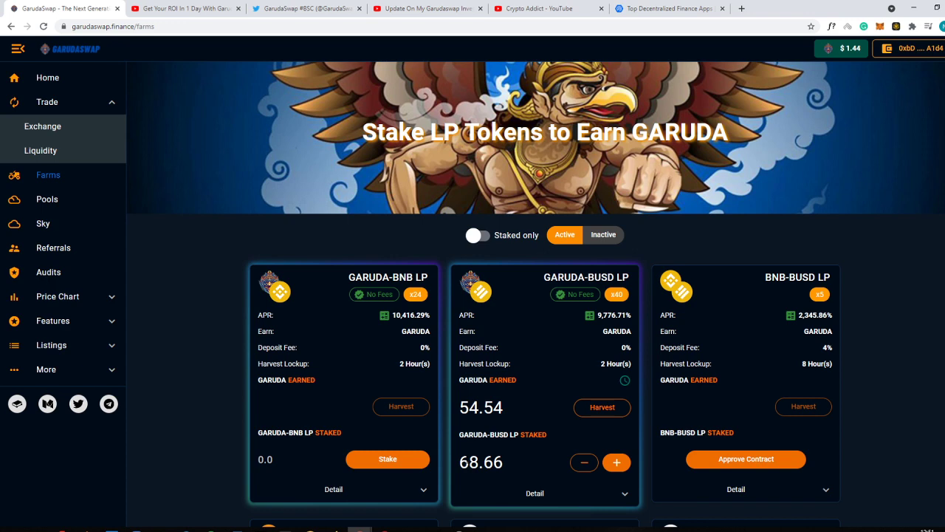
triple_click(465, 462)
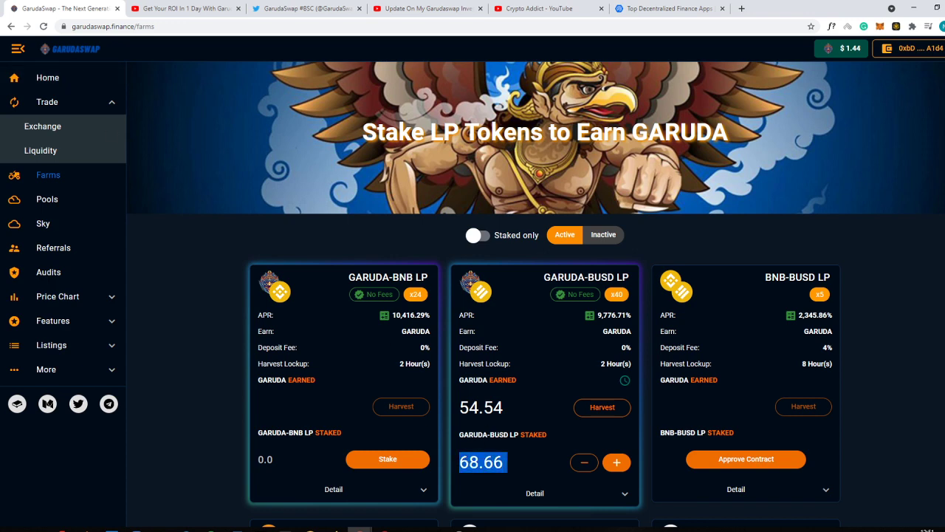
triple_click(481, 408)
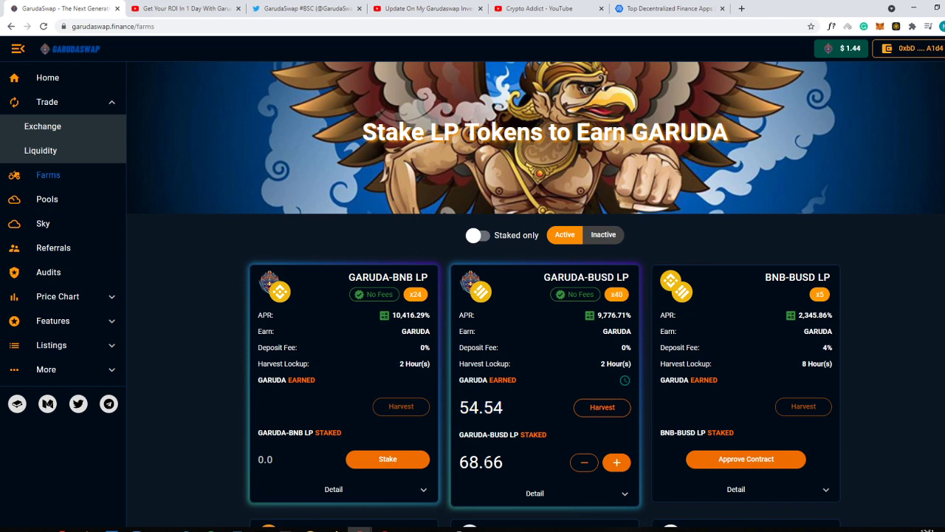
triple_click(484, 461)
left_click(485, 461)
Check the GARUDA to Harvest and GARUDA in Wallet values on the GarudaSwap Home page, and return to the Farms page
left_click(65, 78)
scroll(485, 361, "down", 2)
scroll(486, 361, "down", 1)
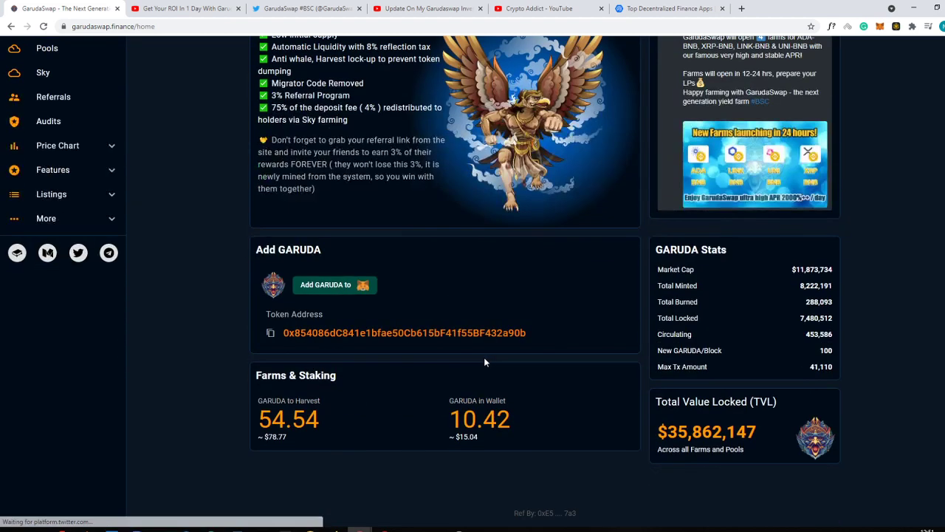
scroll(391, 417, "up", 2)
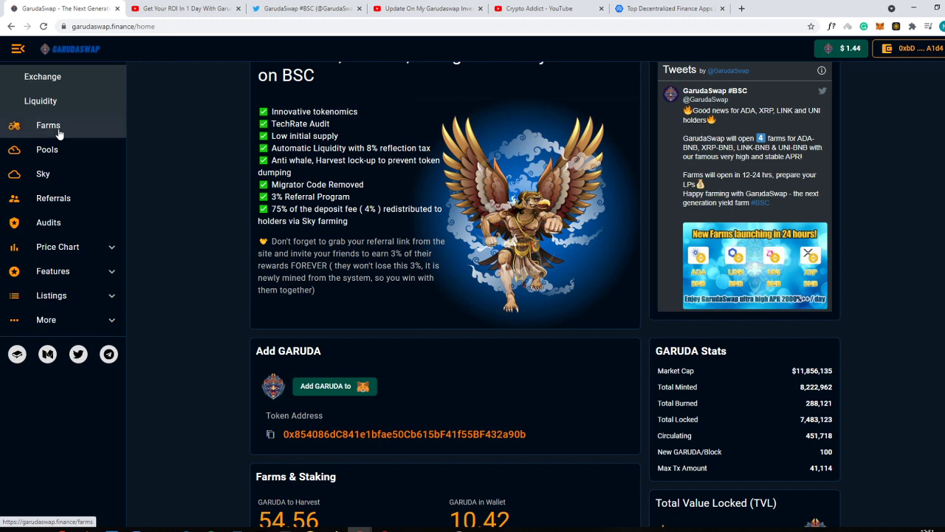
left_click(48, 127)
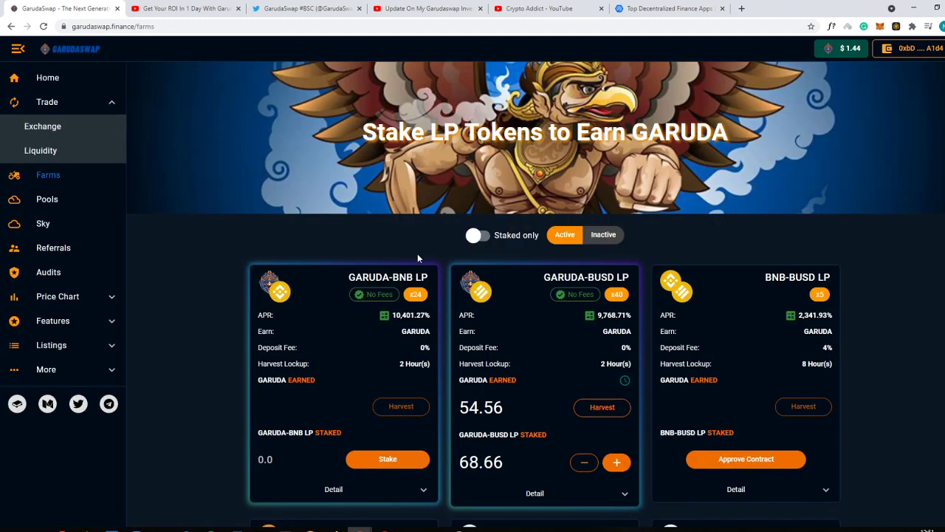
Switch to the DappRadar DeFi rankings, place that page beside GarudaSwap, and examine GarudaSwap's rank and user count against other dapps
left_click_drag(683, 8, 195, 4)
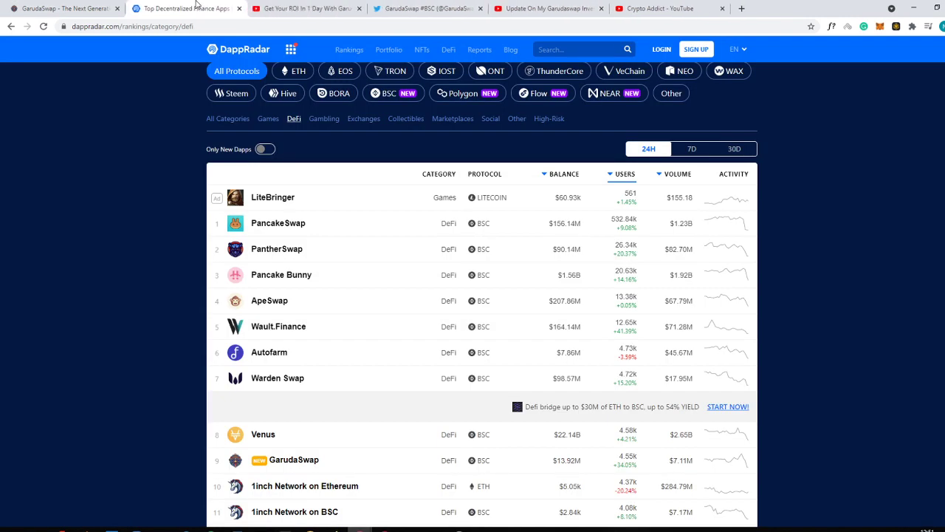
scroll(357, 359, "down", 1)
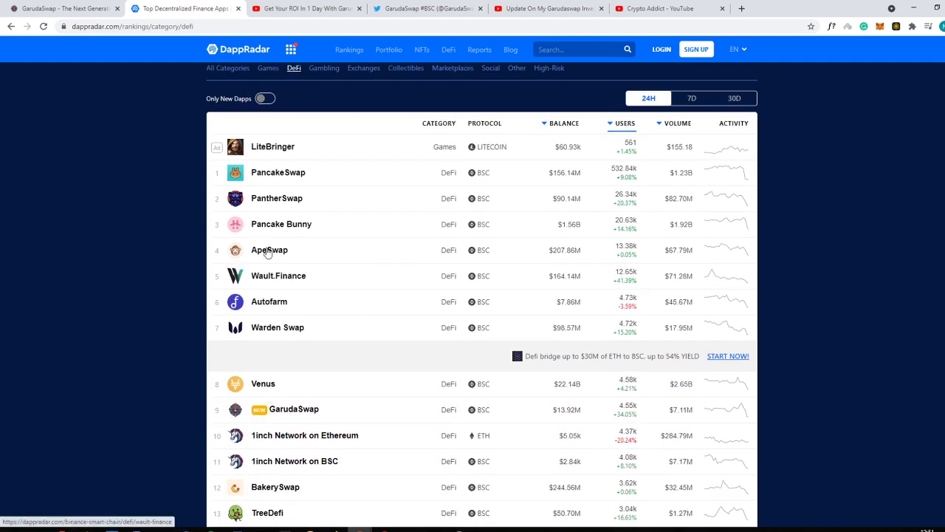
scroll(402, 281, "down", 2)
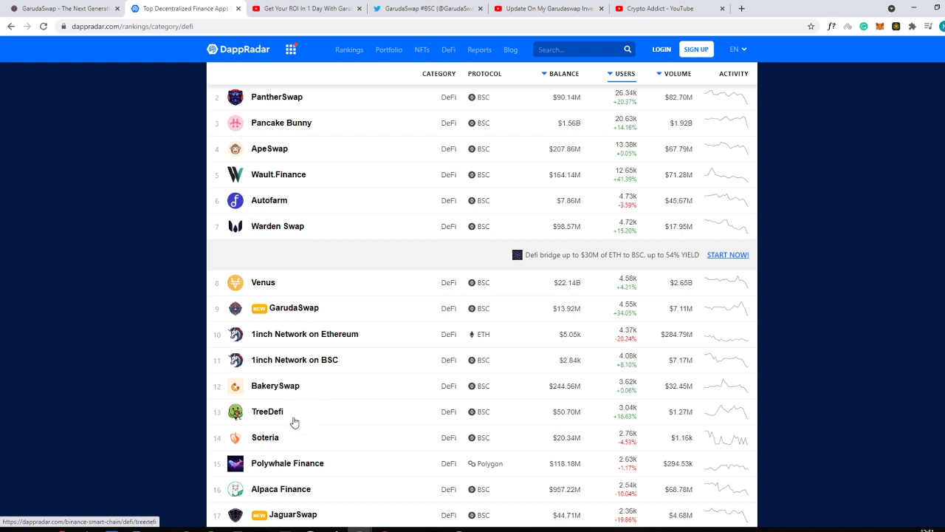
scroll(307, 460, "down", 1)
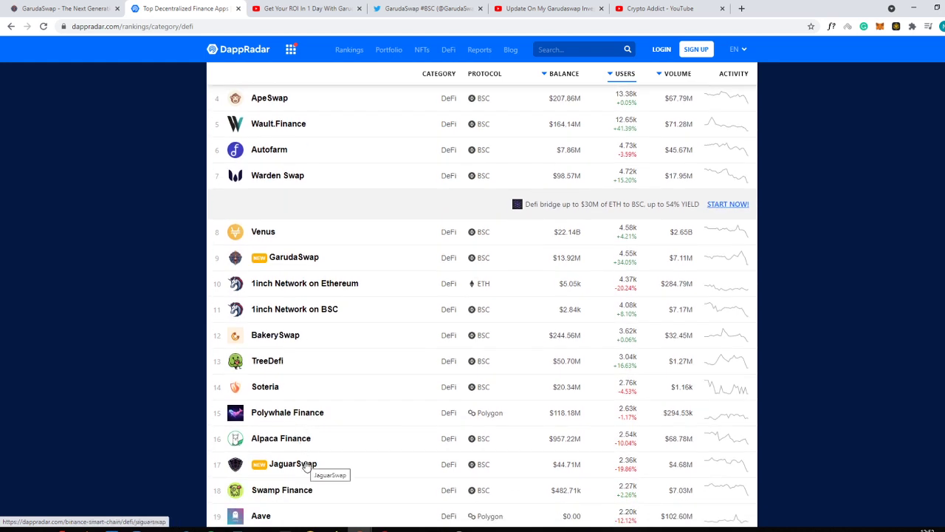
scroll(306, 288, "up", 1)
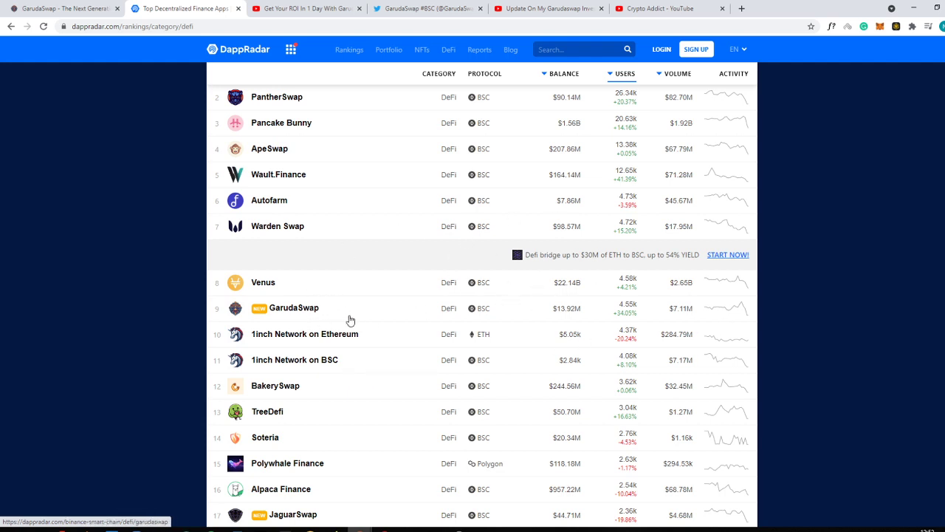
mouse_move(612, 310)
left_mouse_down()
mouse_move(644, 310)
mouse_move(625, 314)
left_mouse_up()
scroll(668, 317, "up", 2)
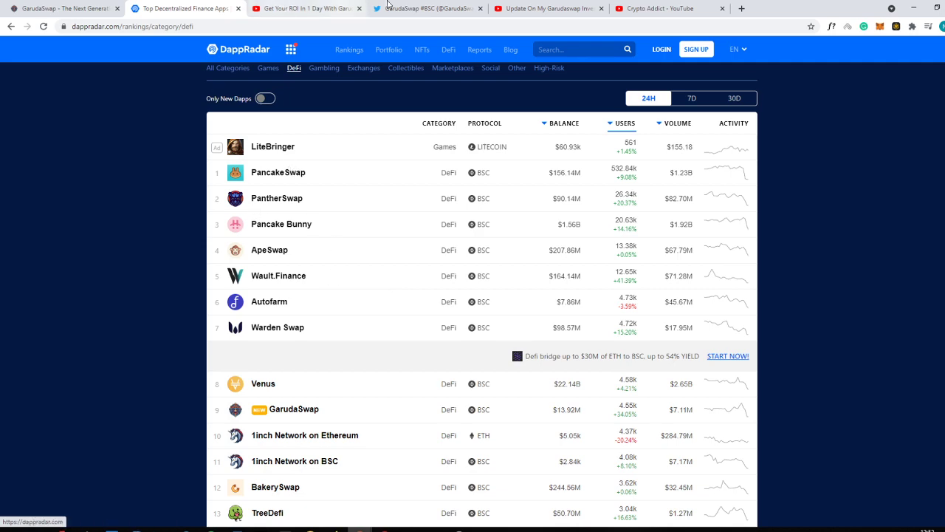
Switch from the Farms page to GarudaSwap's Twitter, close the enlarged farms announcement image and view the profile's follower count
left_click(70, 7)
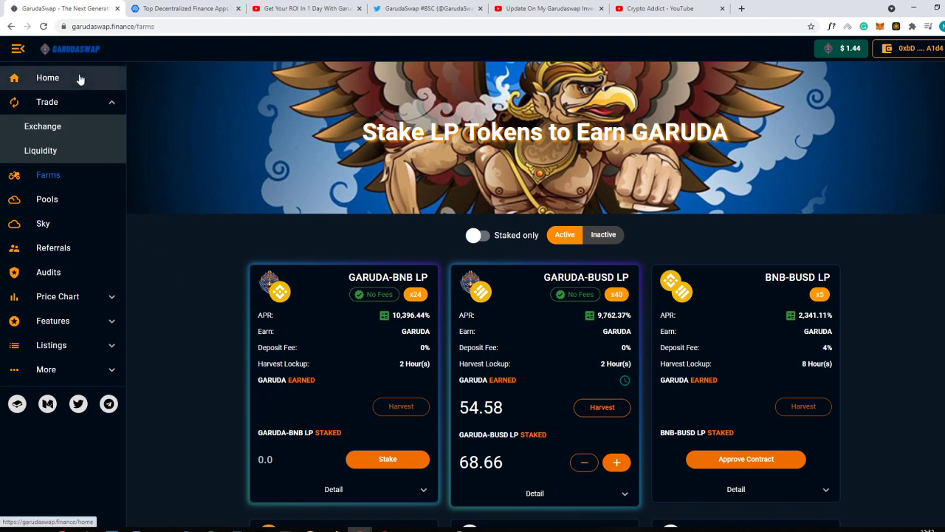
left_click_drag(421, 3, 181, 6)
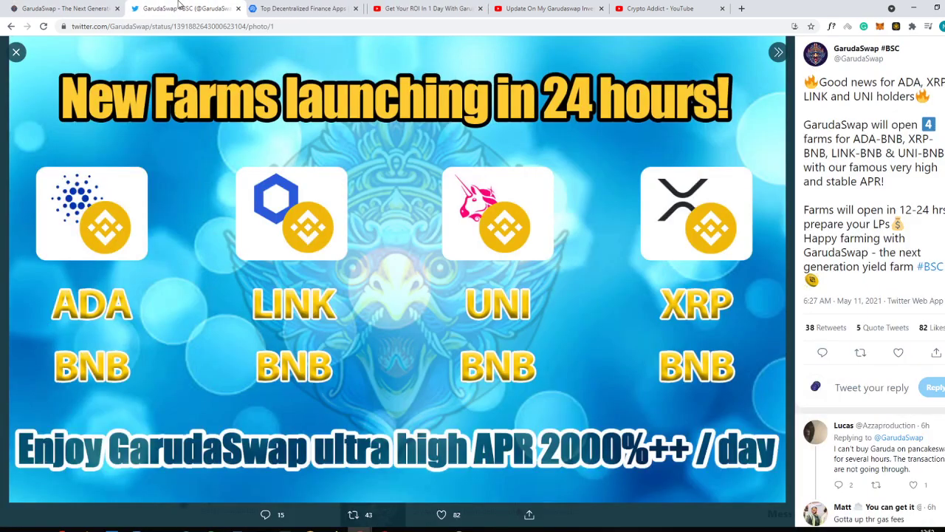
left_click(15, 52)
scroll(419, 348, "up", 4)
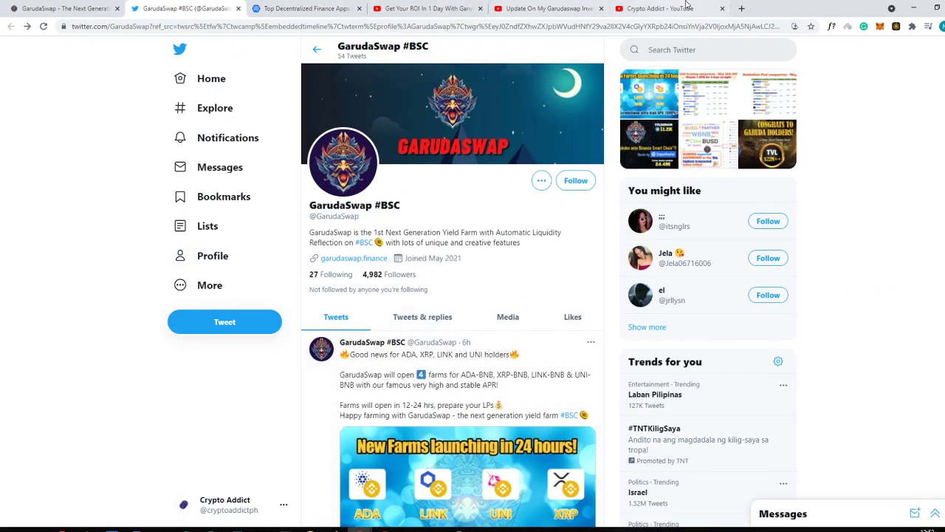
Look up "poocoin garuda" in a new browser tab, open the GarudaSwap Token price chart and place it beside the GarudaSwap page
left_click(741, 8)
type("poocoin garuda")
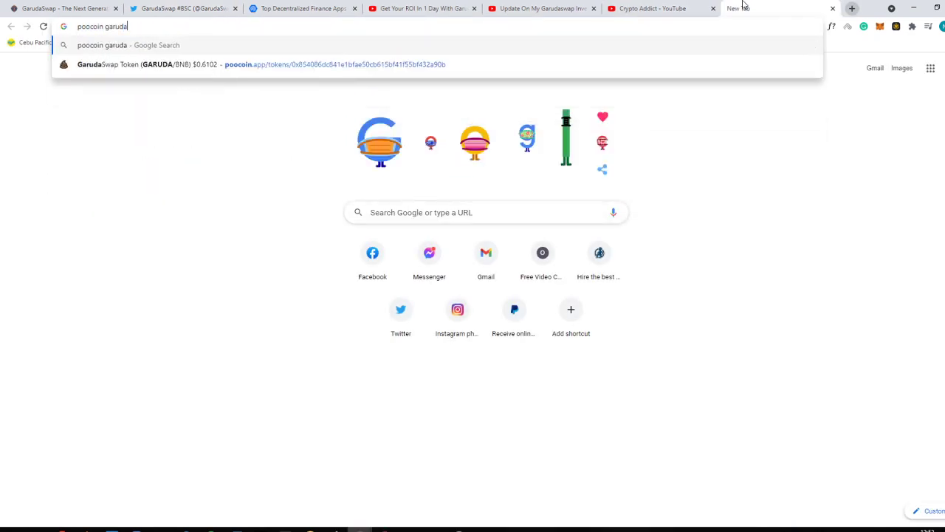
left_click(548, 65)
left_click_drag(751, 4, 206, 5)
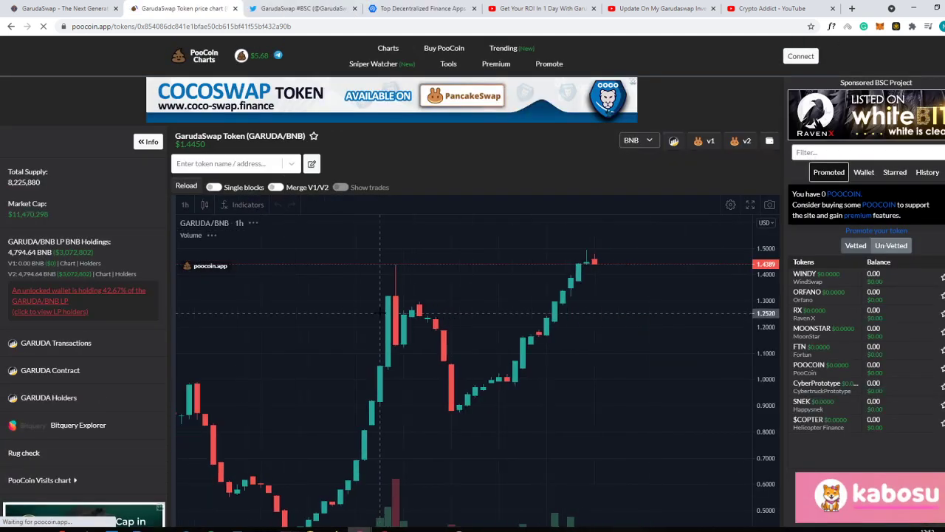
Try the 12-hour interval on the GARUDA/BNB price chart, and set it to 4 hours
left_click(185, 204)
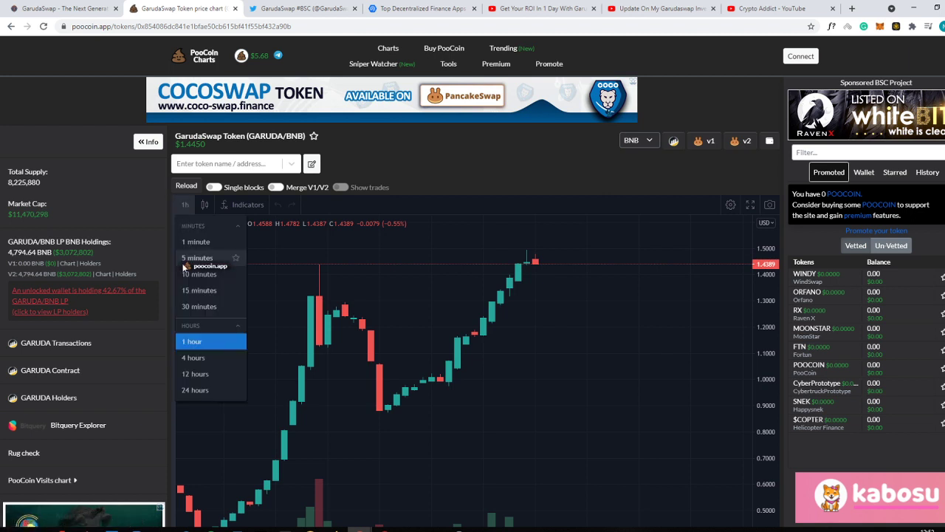
left_click(197, 372)
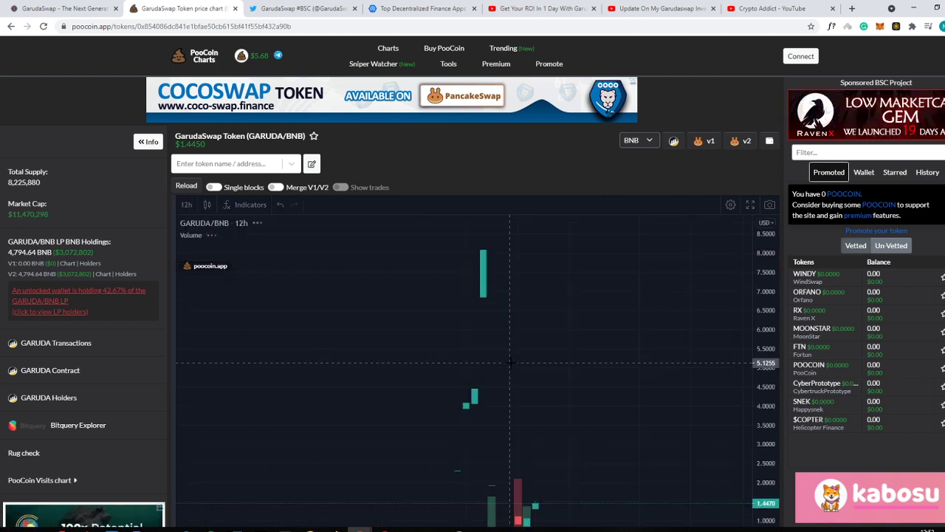
left_click(186, 204)
scroll(192, 295, "down", 1)
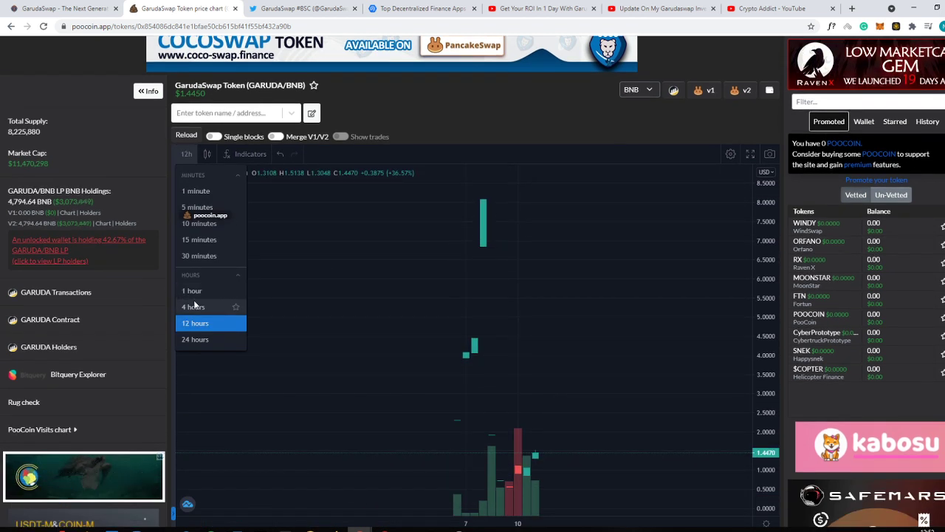
left_click(192, 305)
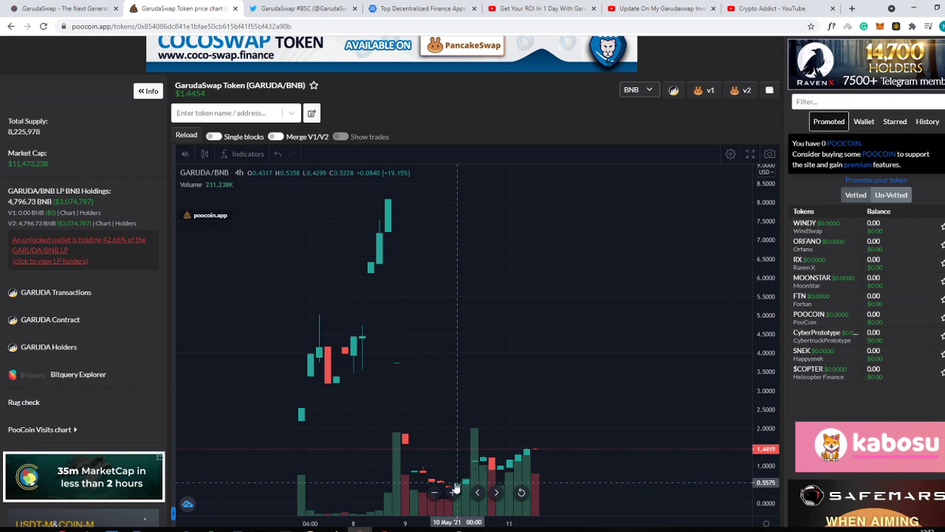
Revisit the "Get Your ROI In 1 Day" video to check its date against the GARUDA price history, and return to the chart
left_click(546, 8)
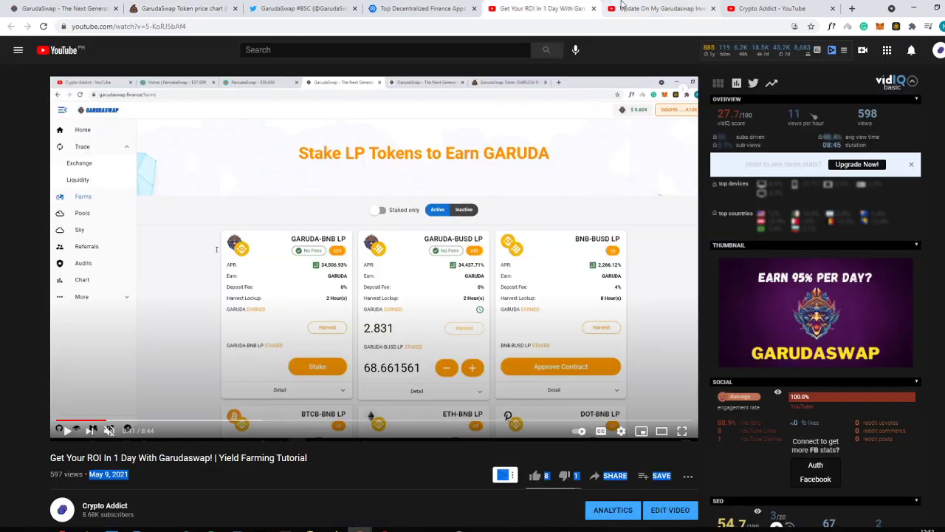
left_click(631, 6)
left_click(542, 8)
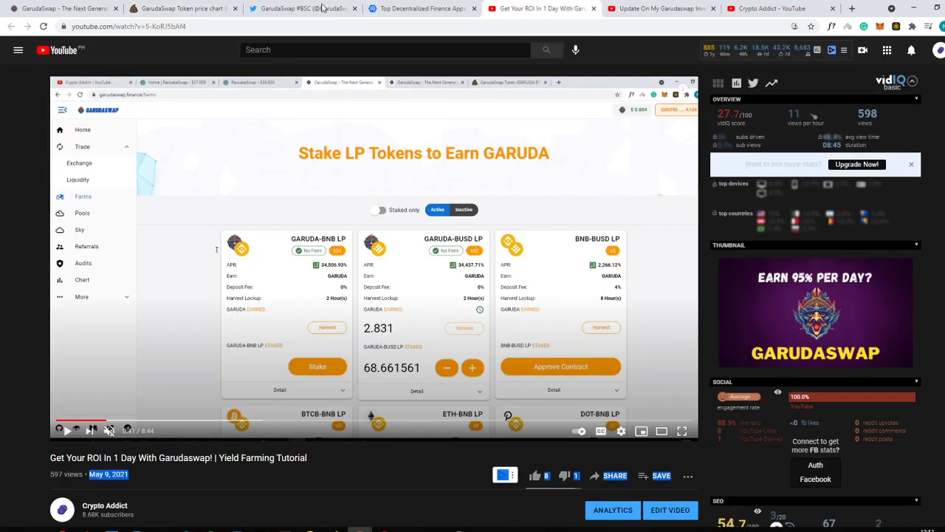
left_click(188, 8)
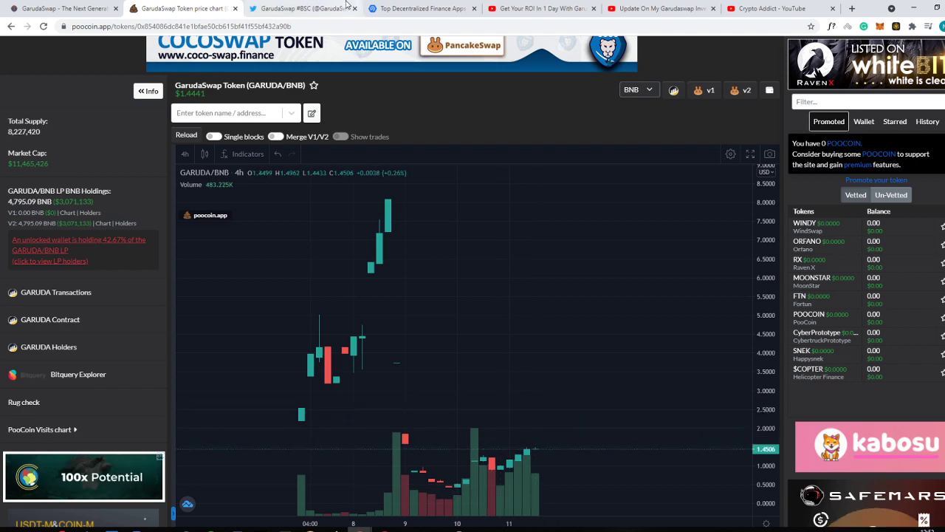
Open the GARUDA exchange on PancakeSwap from the GarudaSwap site and accept the imported token warning
left_click(72, 6)
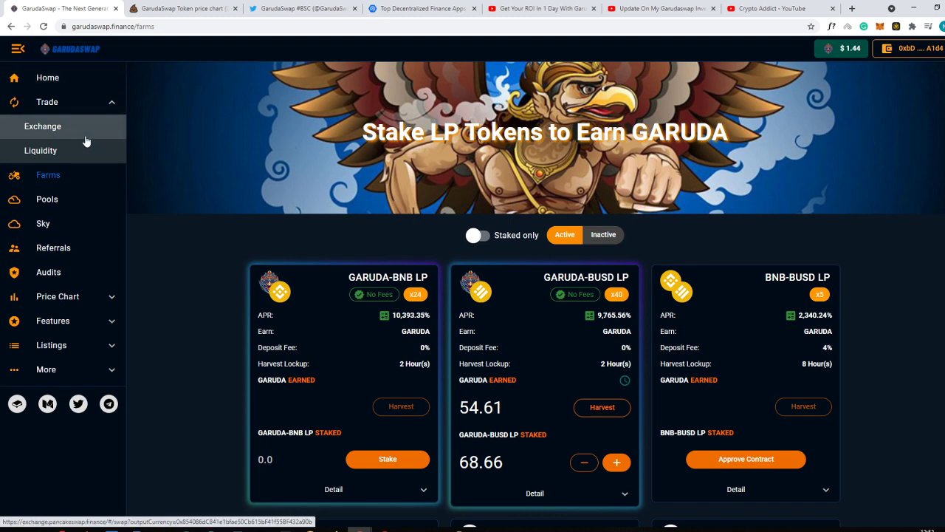
left_click(44, 127)
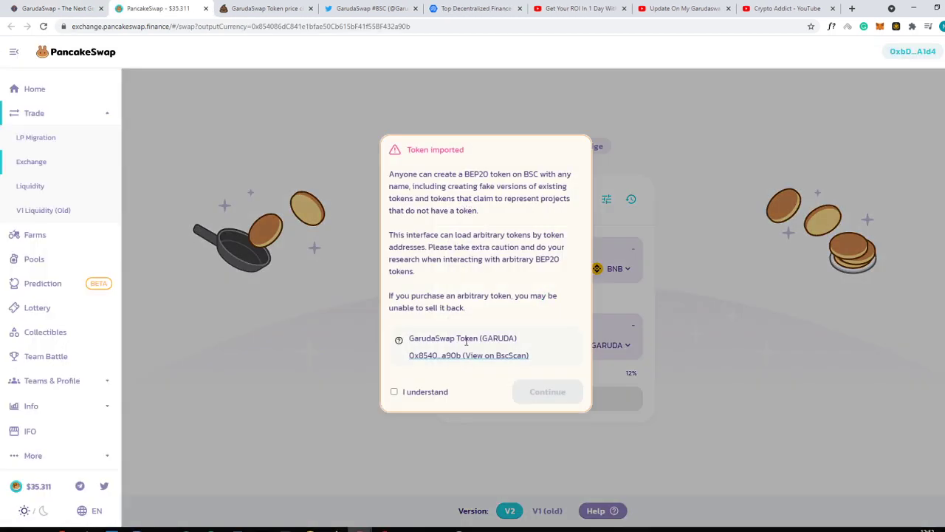
left_click(422, 394)
left_click(546, 395)
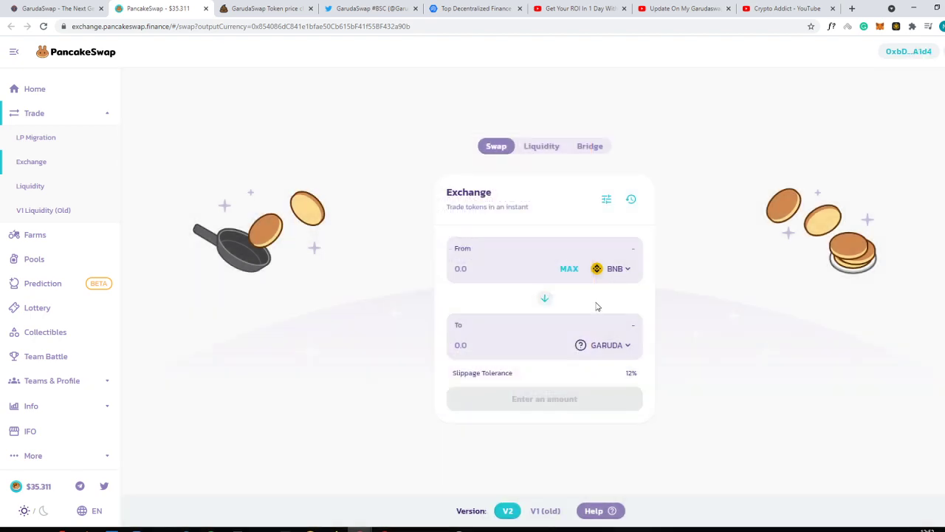
Close the duplicate PancakeSwap exchange page and open the GARUDA liquidity page from GarudaSwap instead
left_click(85, 9)
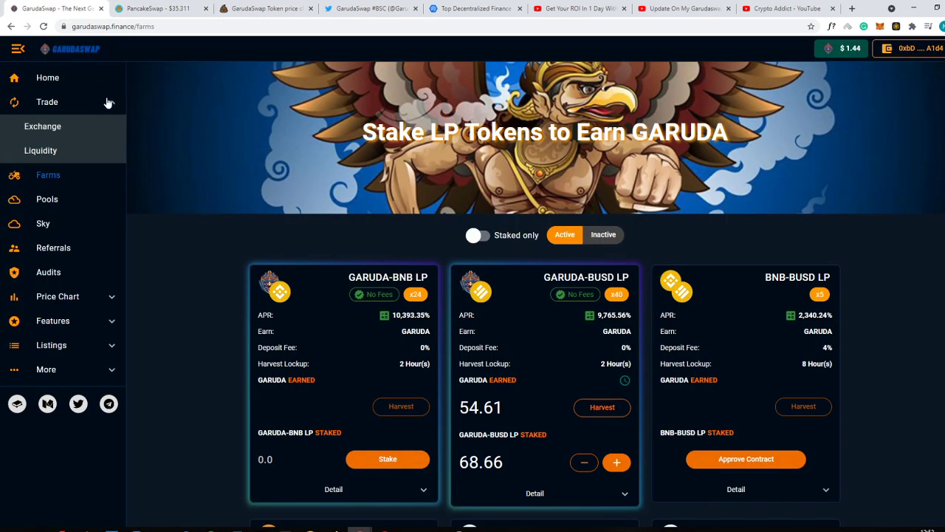
left_click(41, 135)
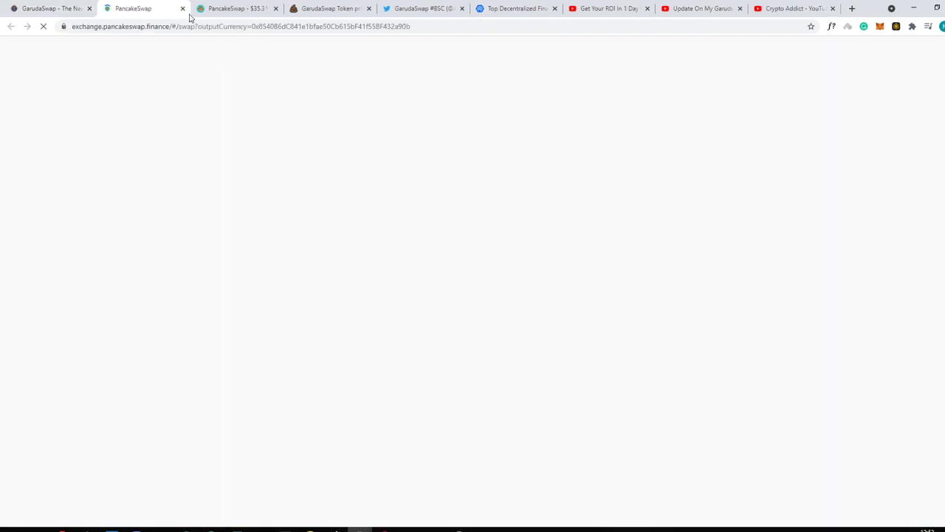
left_click(183, 8)
left_click(45, 151)
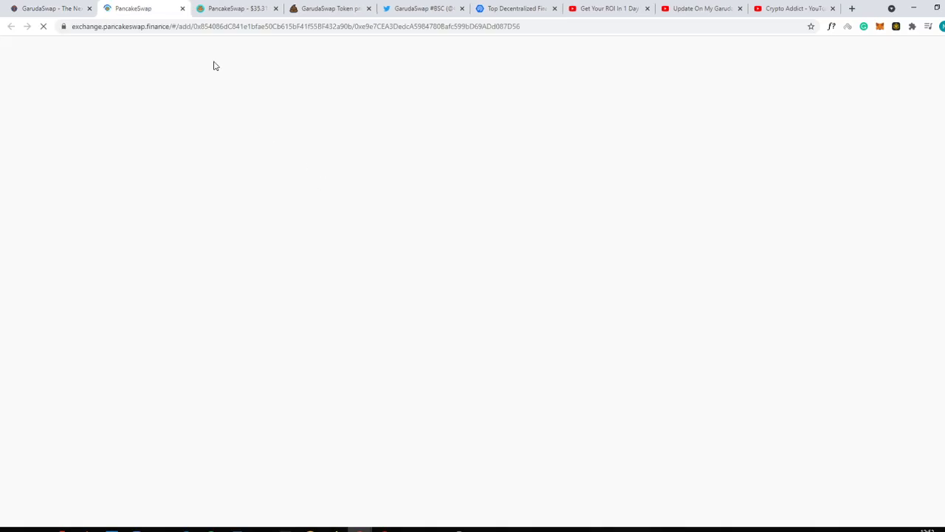
Return to the Farms page, harvest the GARUDA earned in the GARUDA-BUSD LP farm and approve the transaction in MetaMask
left_click(86, 7)
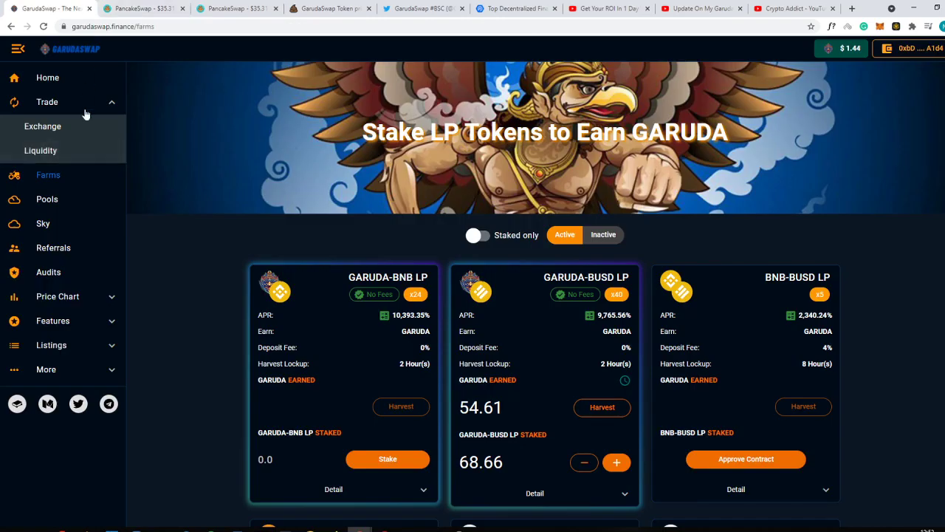
left_click(587, 411)
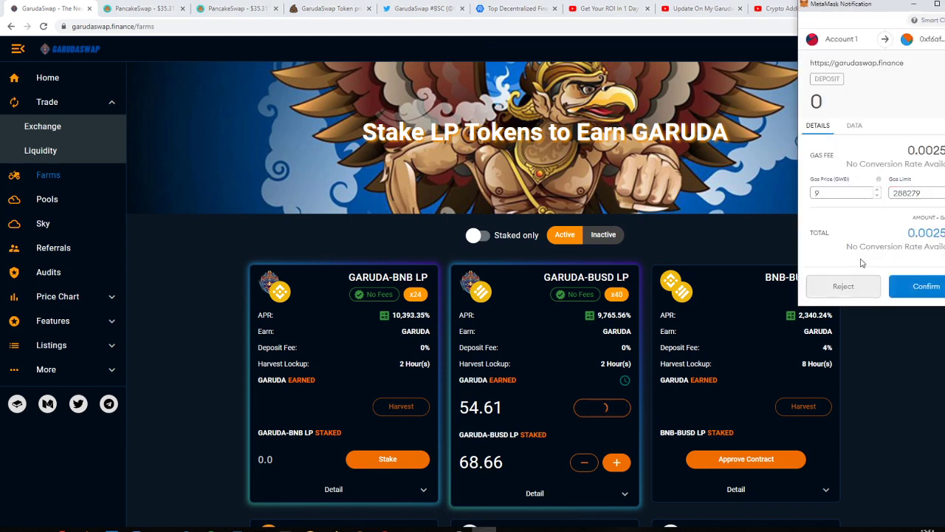
left_click(932, 292)
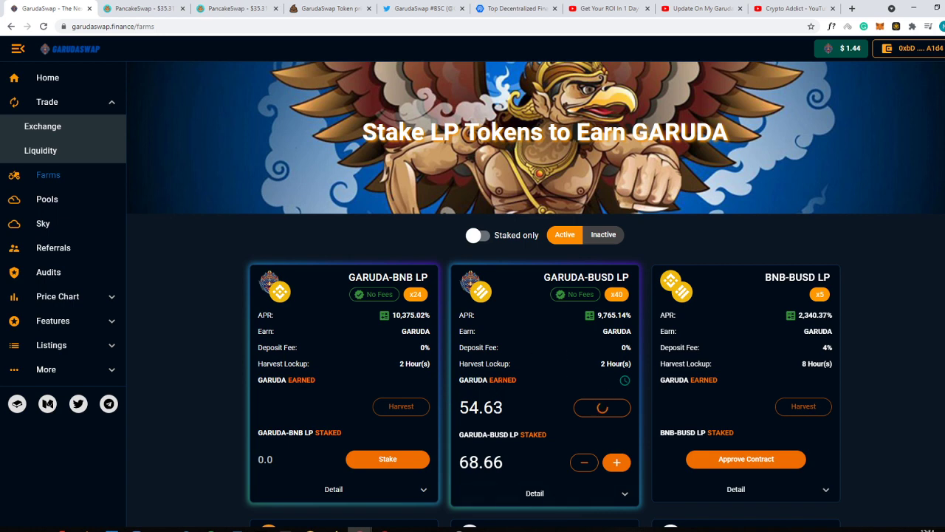
Recheck the one-day return in the GARUDA-BUSD LP ROI breakdown during the harvest
left_click(590, 315)
left_click(593, 190)
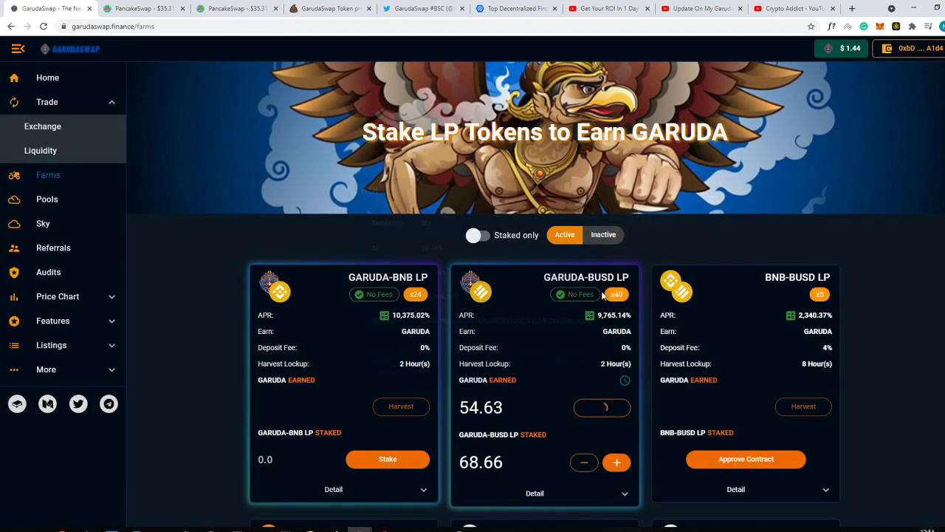
left_click(589, 315)
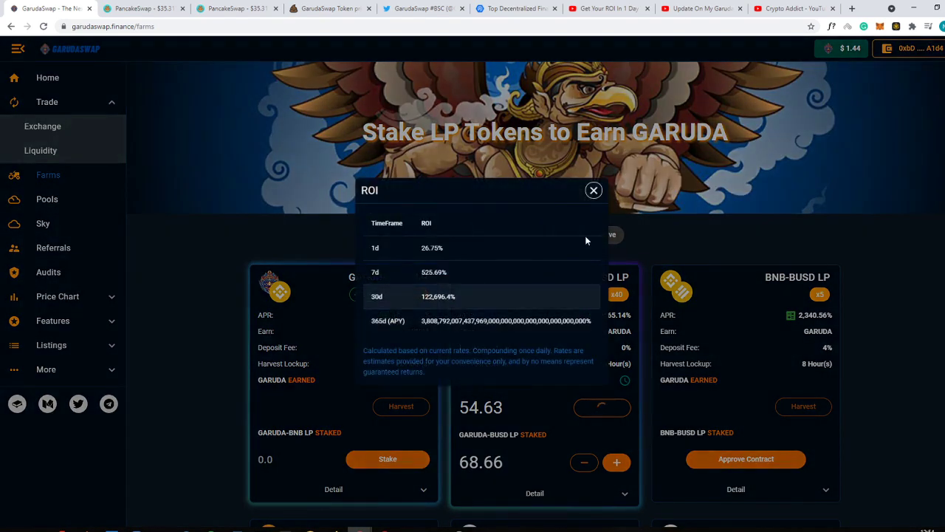
Close the GARUDA-BUSD LP ROI breakdown, then reopen it for another look and close it again
left_click(593, 190)
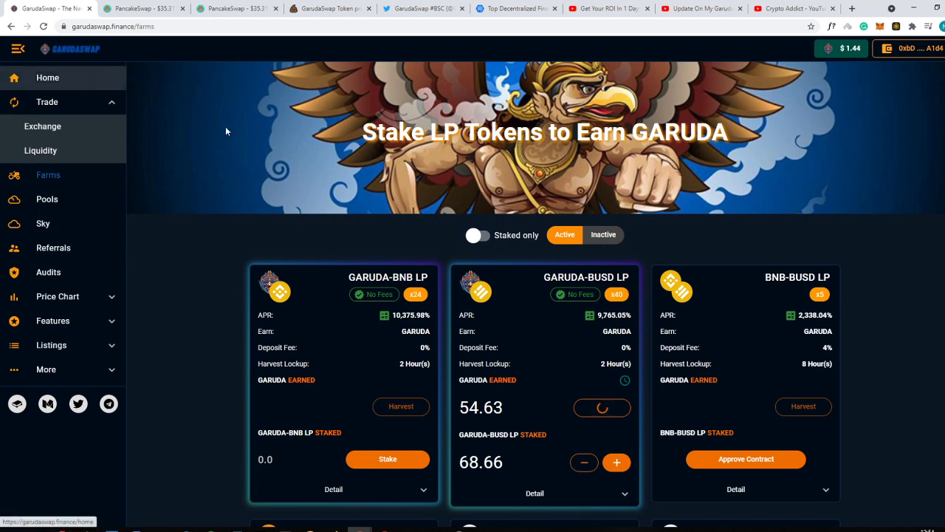
left_click(590, 315)
left_click(595, 191)
Check the CAKE price on the open PancakeSwap liquidity page and view GarudaSwap's Twitter profile
left_click(144, 8)
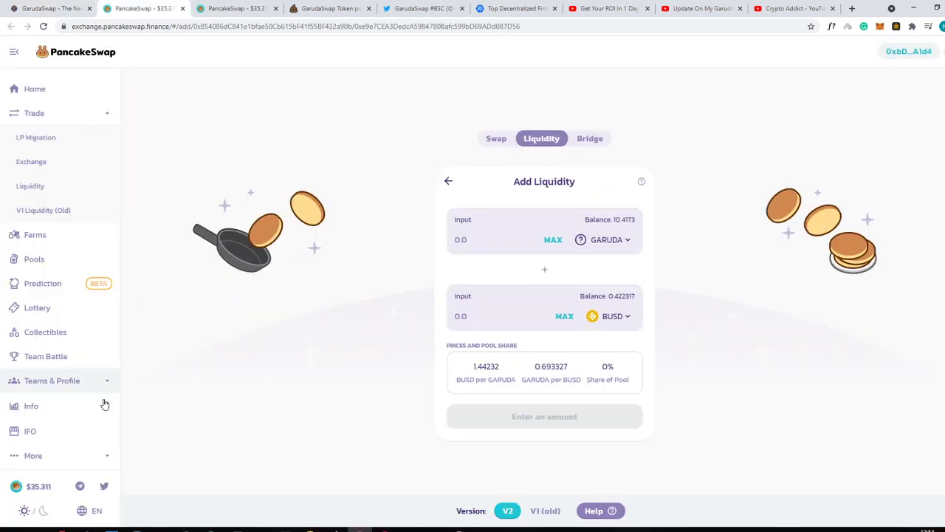
left_click_drag(56, 489, 32, 489)
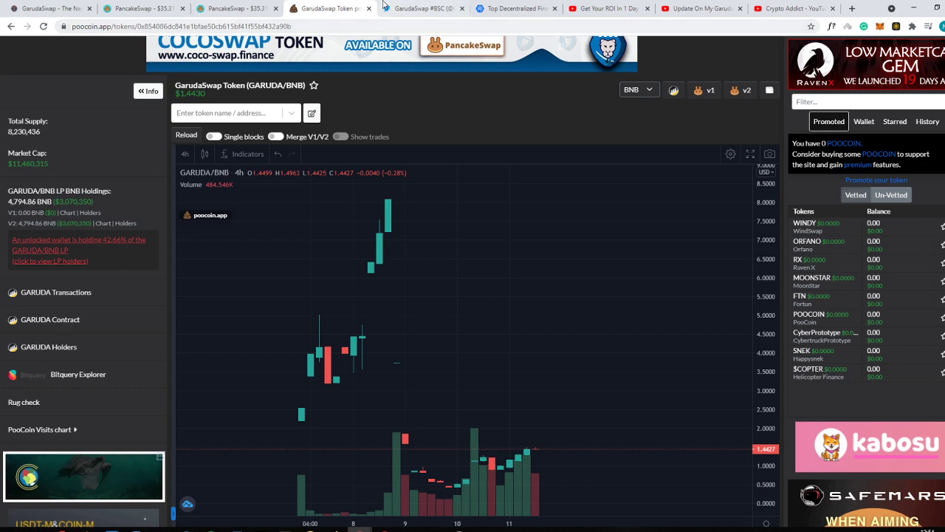
left_click(423, 8)
left_click(393, 26)
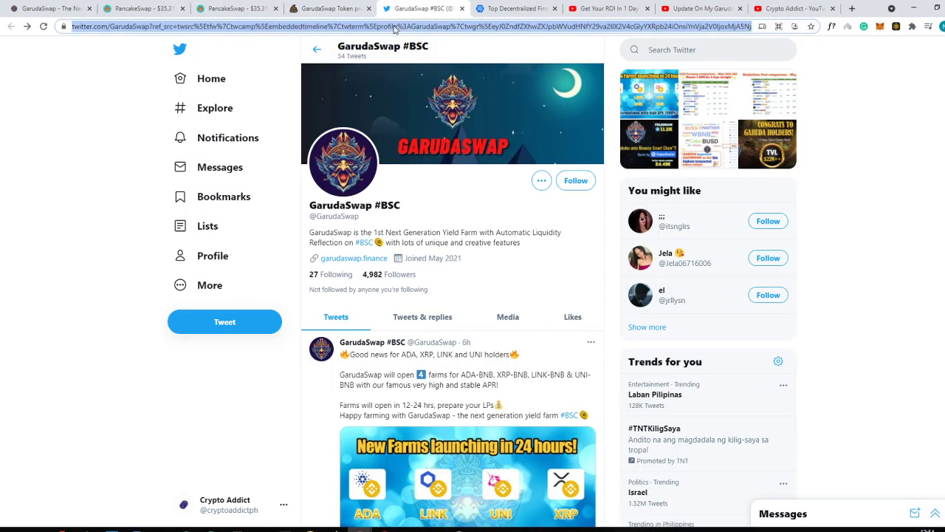
Open the PantherSwap site, pantherswap.com, in a new browser tab
left_click(853, 8)
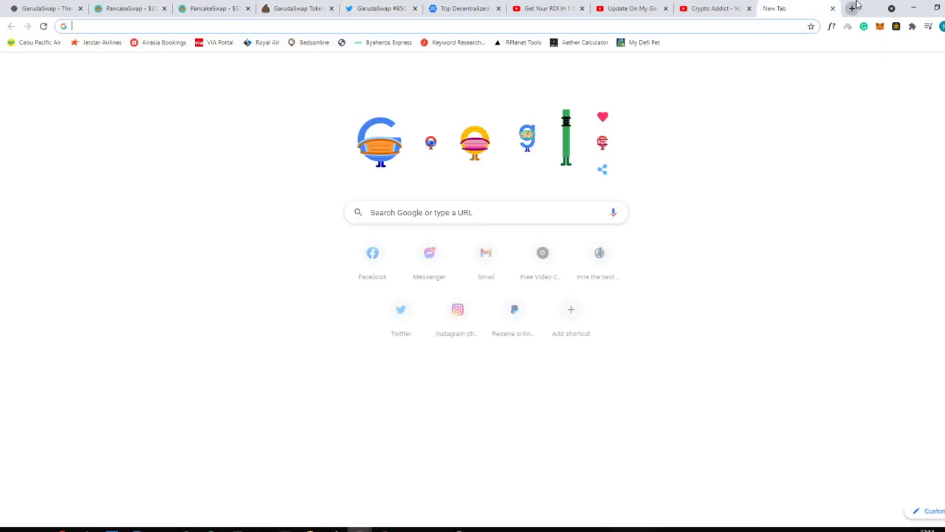
type("patn")
key("BackSpace")
key("BackSpace")
type("nth")
key("Return")
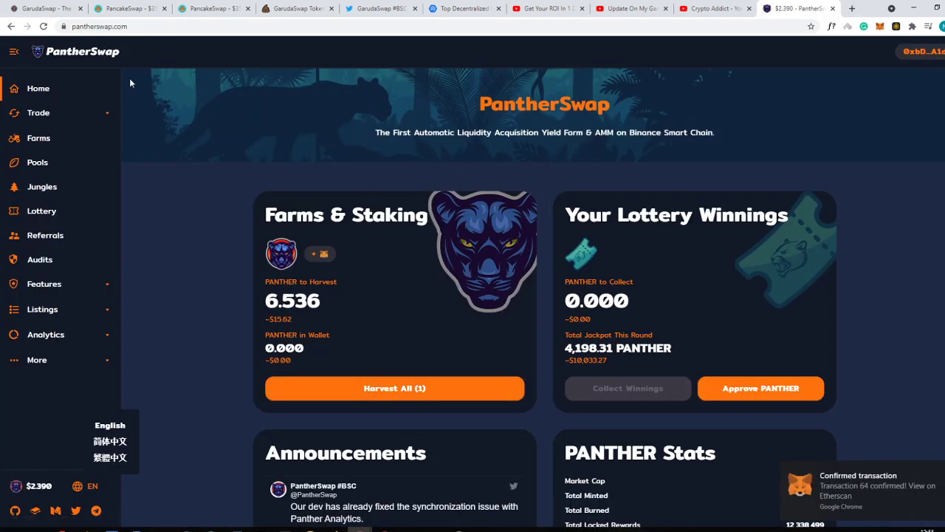
Return to the GarudaSwap Home page and check the dollar value of the GARUDA in the wallet under Farms & Staking
left_click(44, 8)
left_click(46, 78)
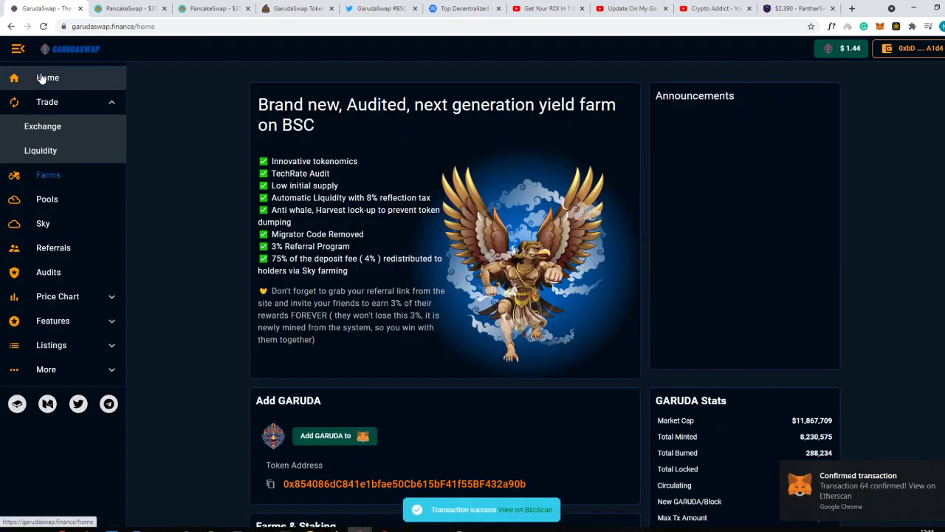
scroll(359, 351, "down", 2)
scroll(359, 350, "down", 1)
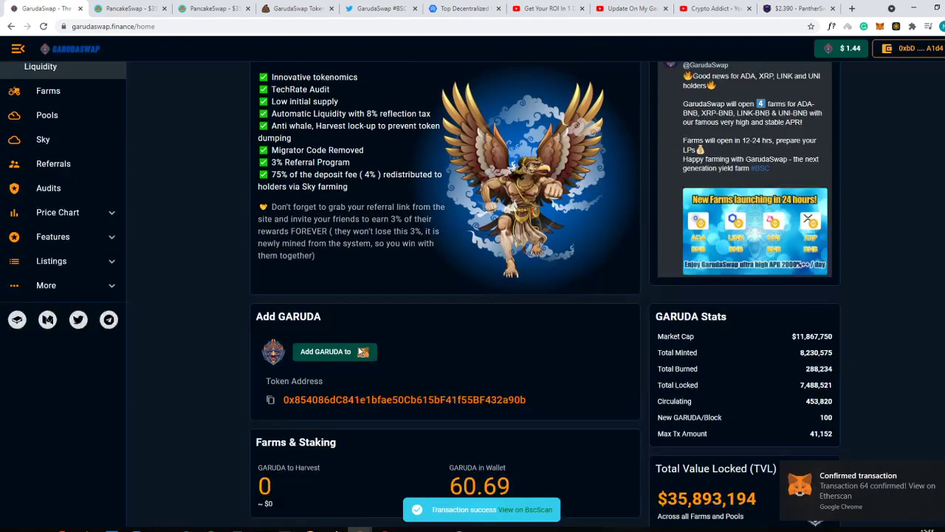
scroll(359, 350, "down", 1)
left_click_drag(484, 437, 470, 437)
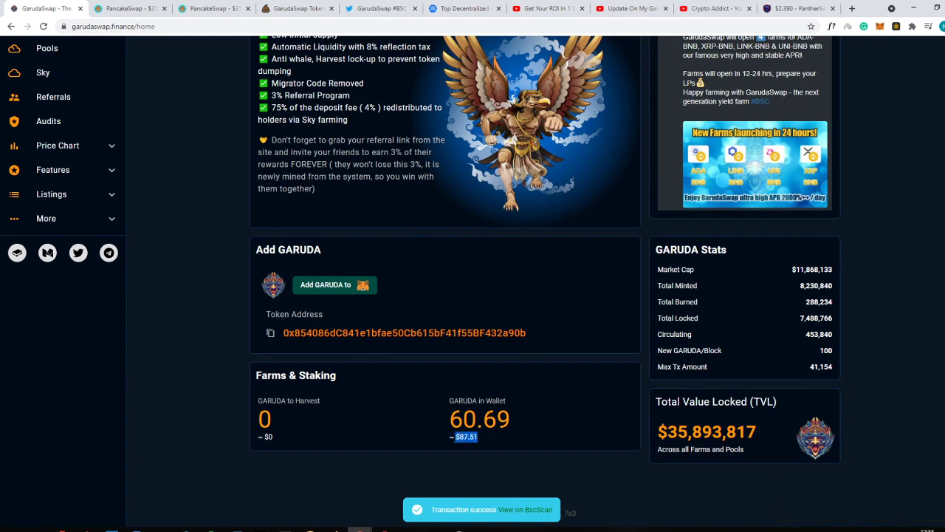
scroll(500, 459, "up", 1)
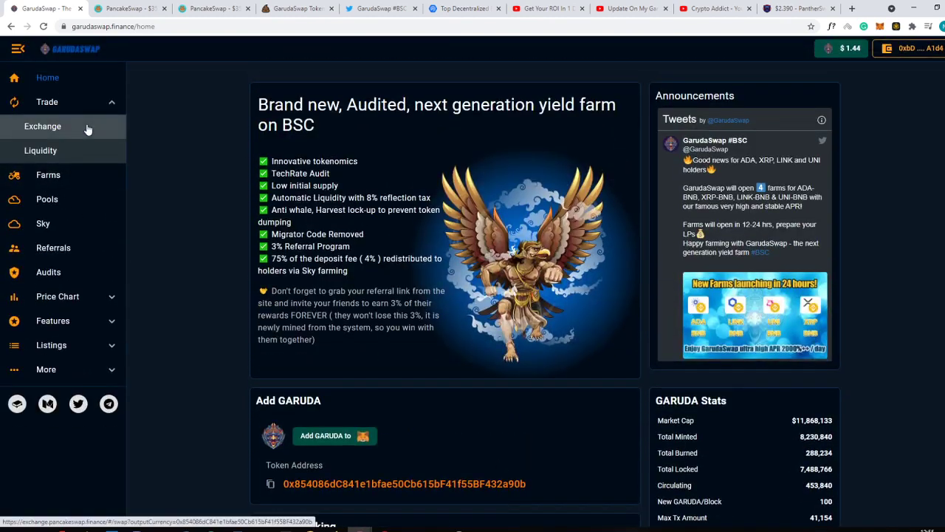
Reopen the GARUDA exchange on PancakeSwap from the GarudaSwap site and acknowledge the imported token warning
left_click(87, 128)
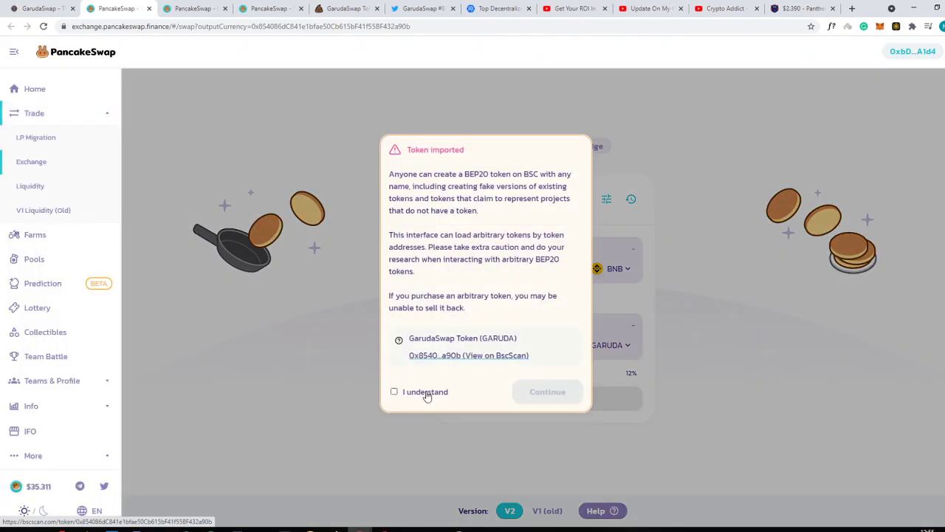
left_click(427, 393)
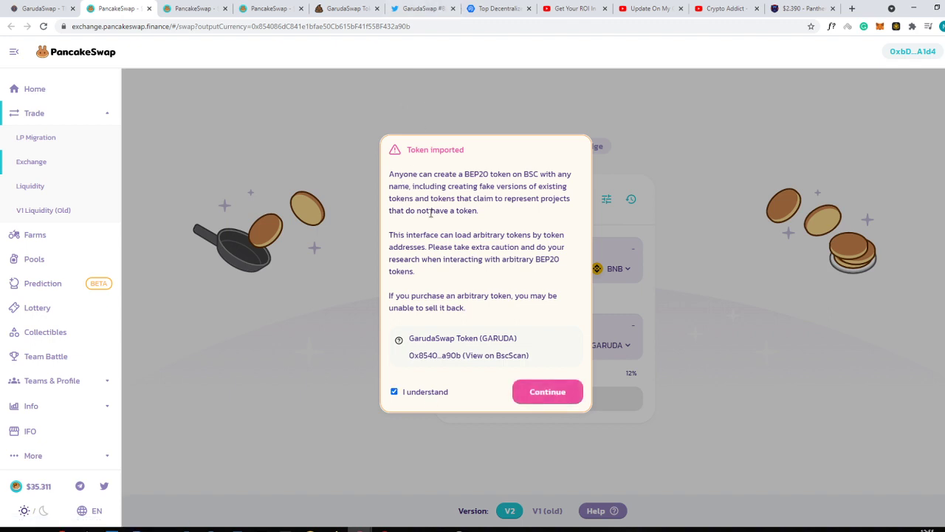
left_click_drag(424, 186, 548, 391)
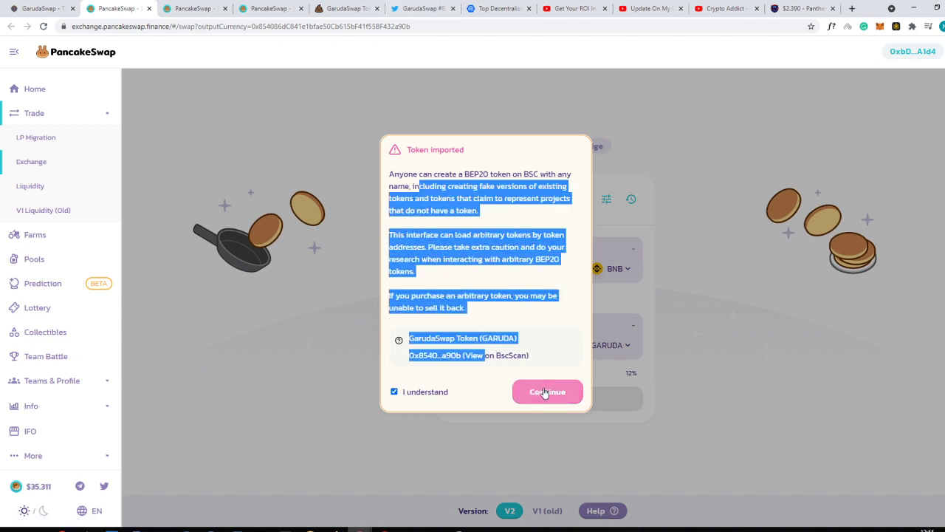
left_click(547, 391)
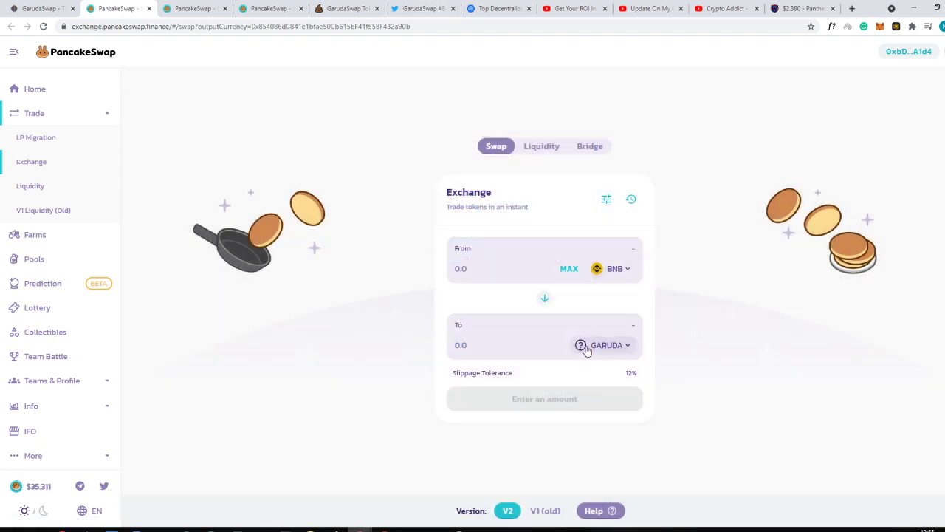
Reverse the swap to sell GARUDA for BNB, enter 60 GARUDA and check the estimated BNB output
left_click(544, 298)
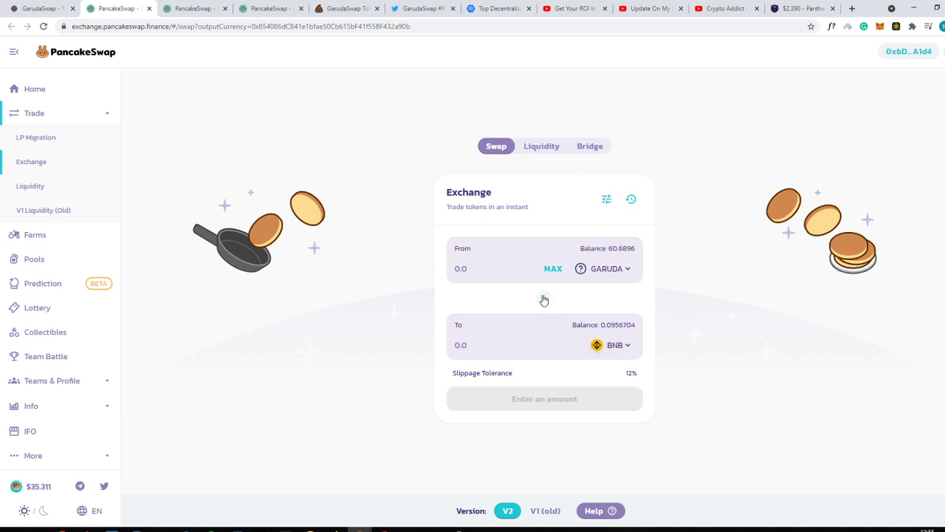
left_click(511, 267)
type("60.")
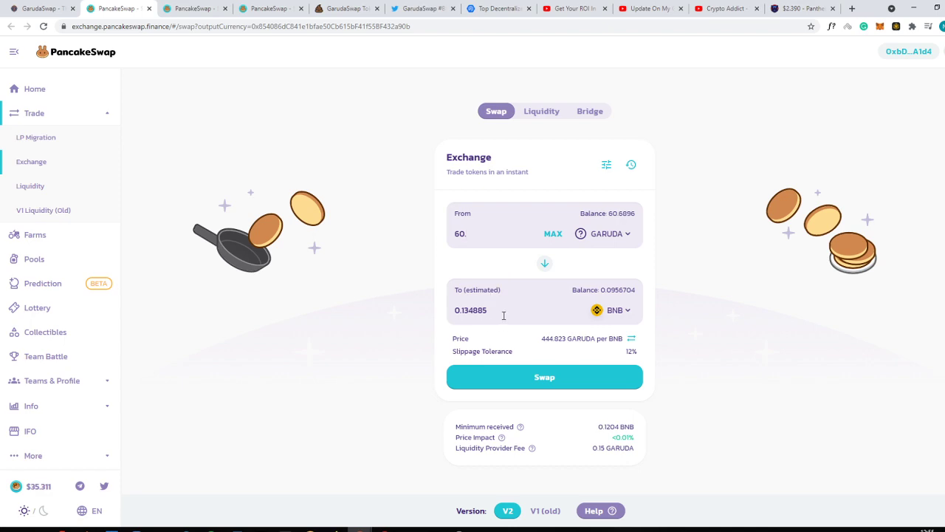
left_click_drag(490, 316, 465, 315)
Go back to the GarudaSwap Home page and recheck the wallet GARUDA's dollar value
left_click(40, 8)
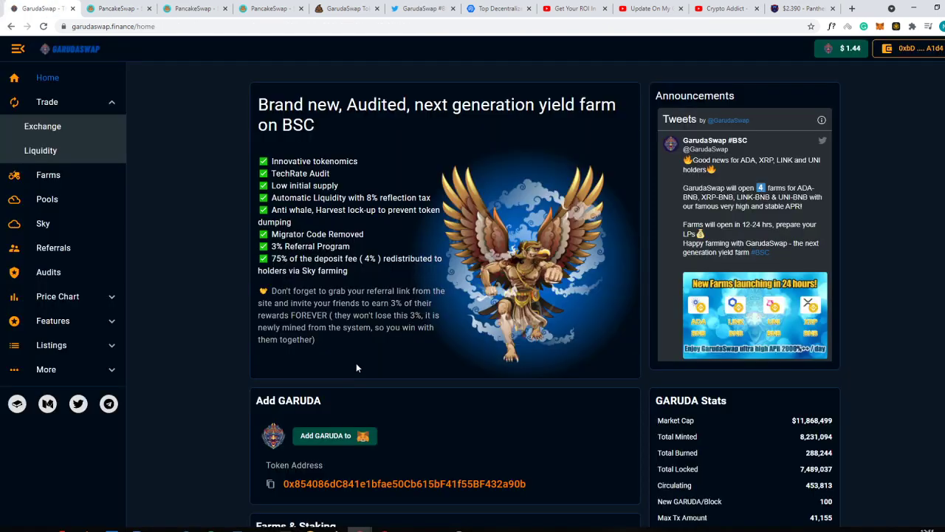
scroll(394, 438, "down", 3)
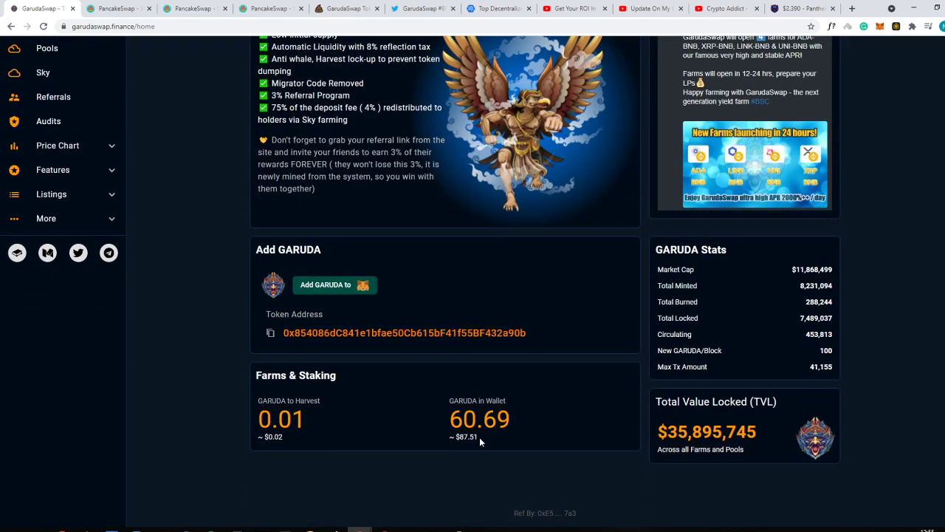
left_click_drag(480, 439, 466, 437)
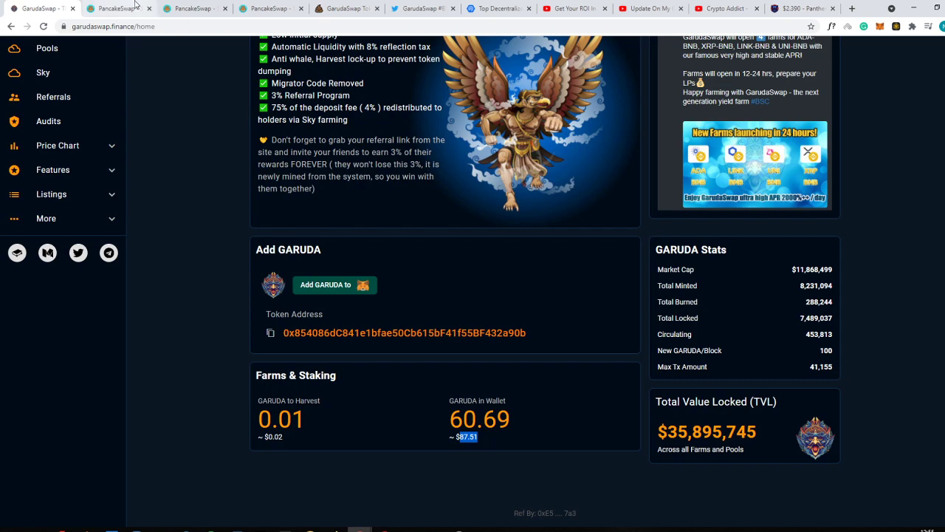
scroll(583, 361, "up", 2)
scroll(414, 444, "down", 2)
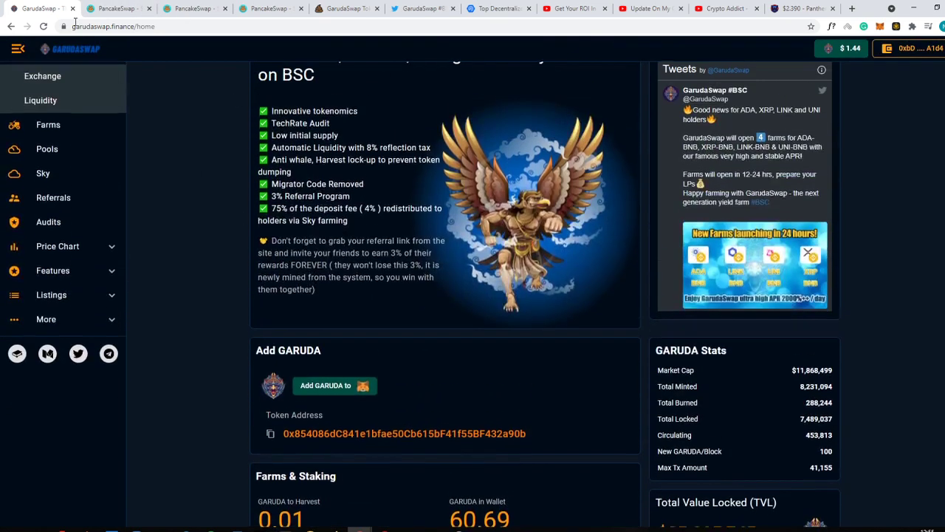
Bring up the swap confirmation for 60 GARUDA to BNB on PancakeSwap
left_click(122, 9)
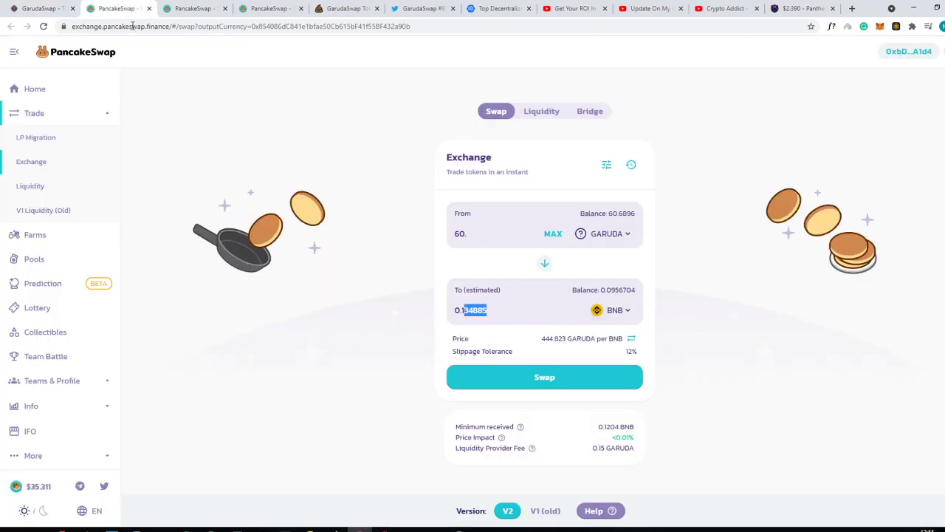
left_click(553, 386)
left_click(553, 383)
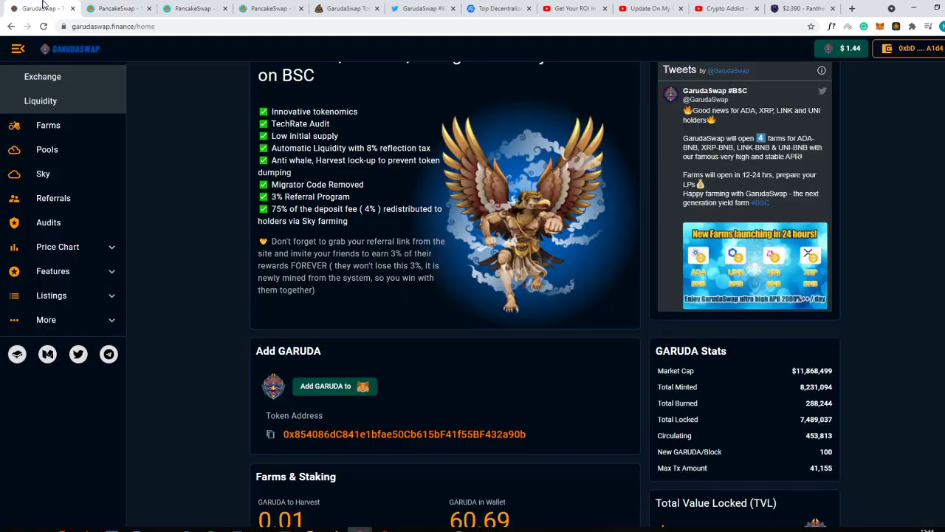
Examine the GARUDA to harvest and the wallet's dollar value in GarudaSwap's Farms & Staking section for comparison with the swap
scroll(397, 434, "down", 1)
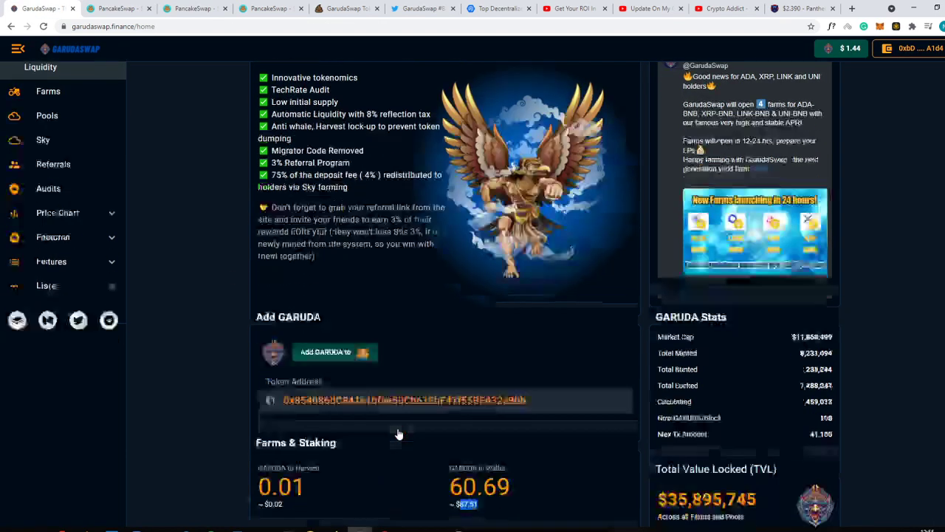
scroll(397, 434, "down", 1)
left_click(315, 428)
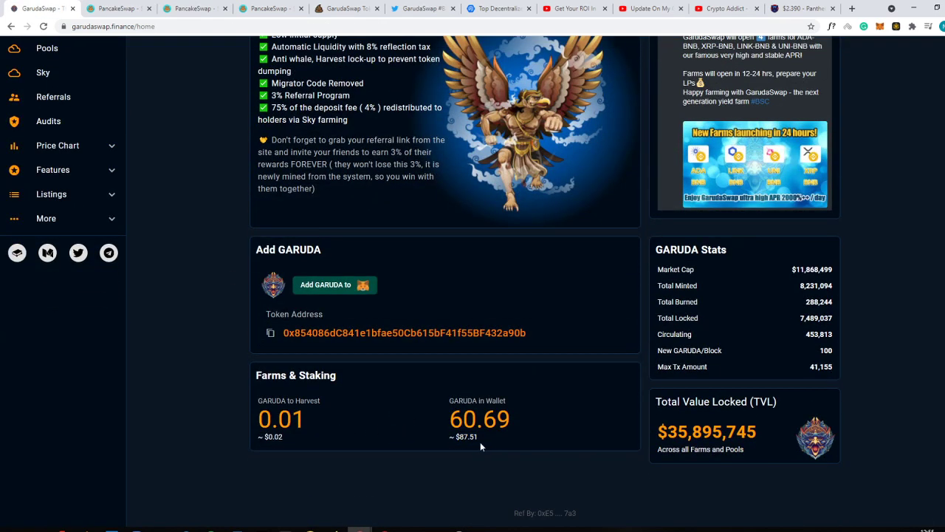
left_click_drag(480, 442, 266, 446)
left_click(301, 446)
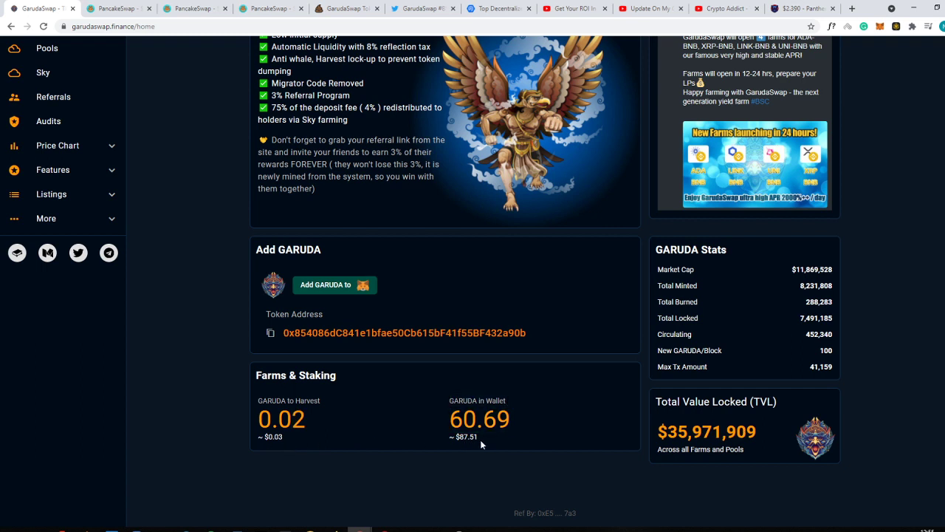
left_click_drag(480, 440, 444, 439)
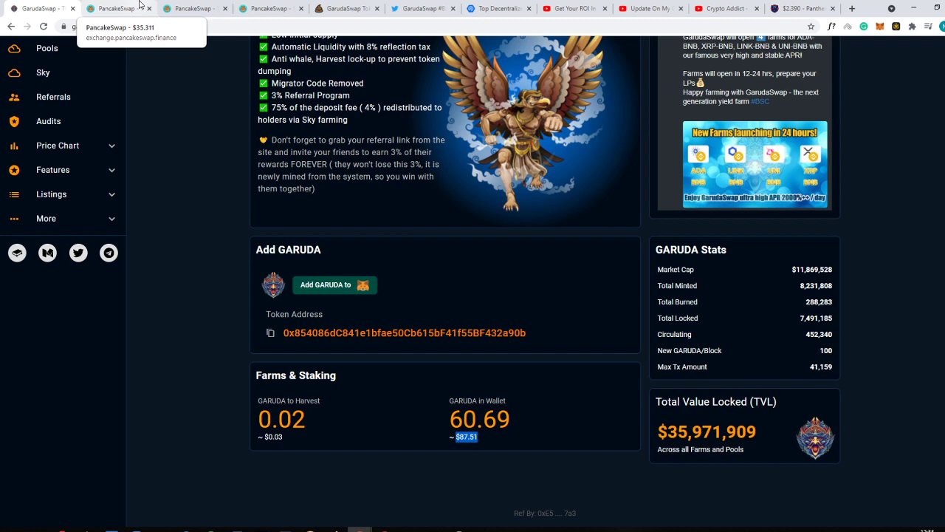
scroll(293, 329, "up", 2)
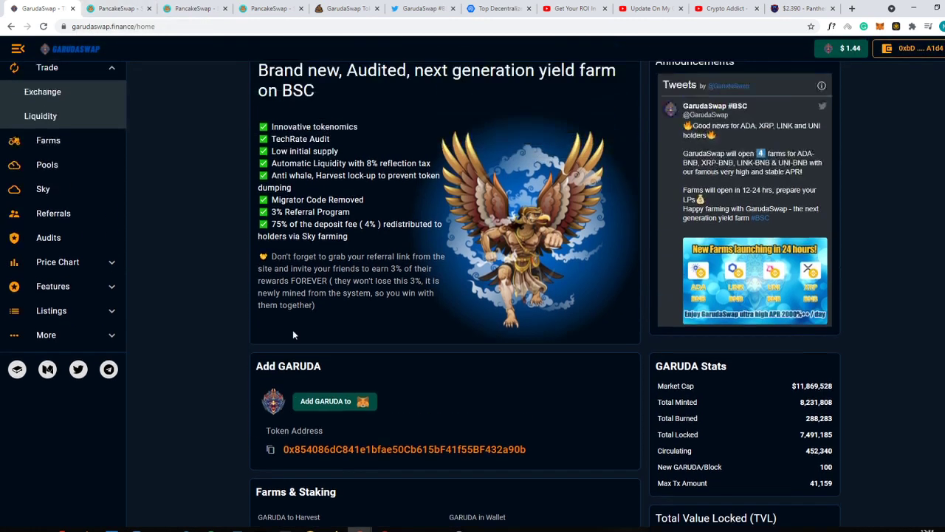
scroll(292, 329, "down", 2)
Review the amounts in the 60 GARUDA to BNB confirmation on PancakeSwap and close it without confirming
left_click(118, 9)
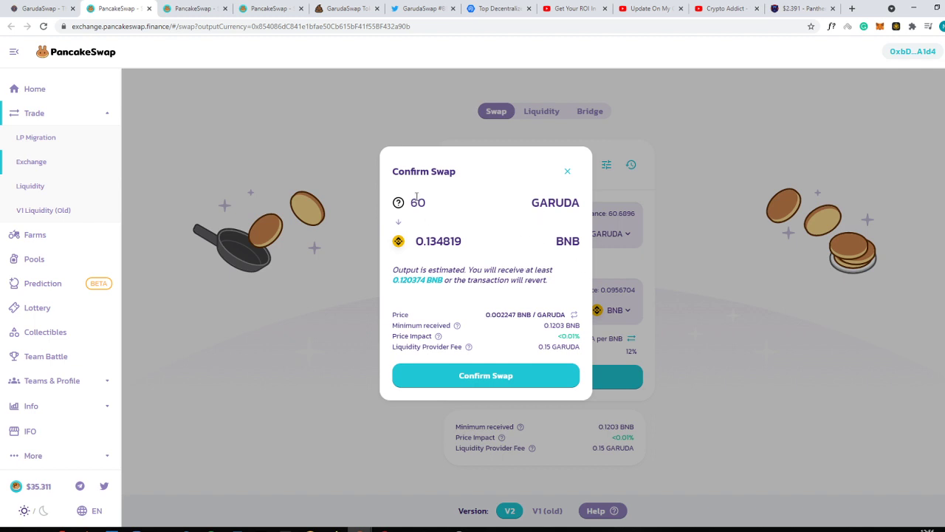
left_click_drag(417, 196, 450, 234)
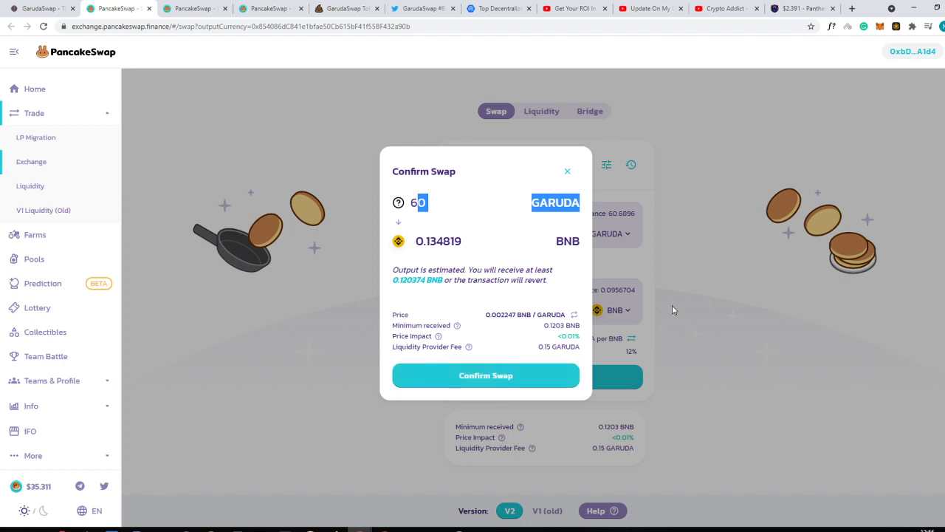
left_click(572, 172)
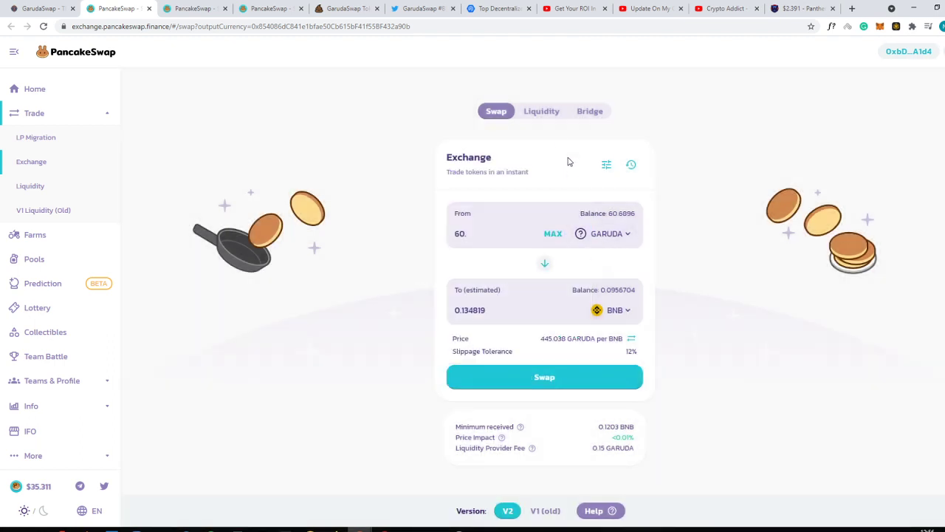
Set the swap's slippage tolerance to 1% and close the settings
left_click(609, 167)
left_click_drag(539, 245, 429, 251)
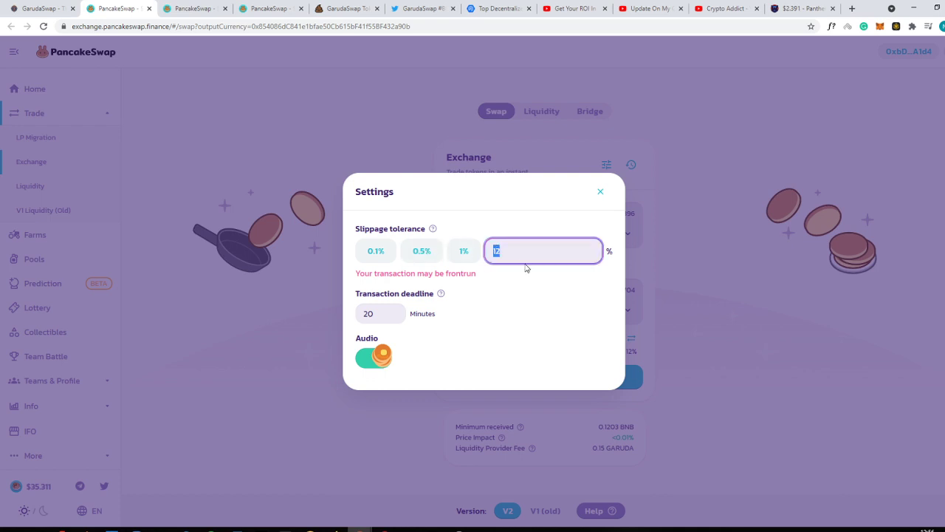
type("1")
left_click(693, 392)
Try to swap 60 GARUDA for BNB at the 1% slippage tolerance
left_click(590, 376)
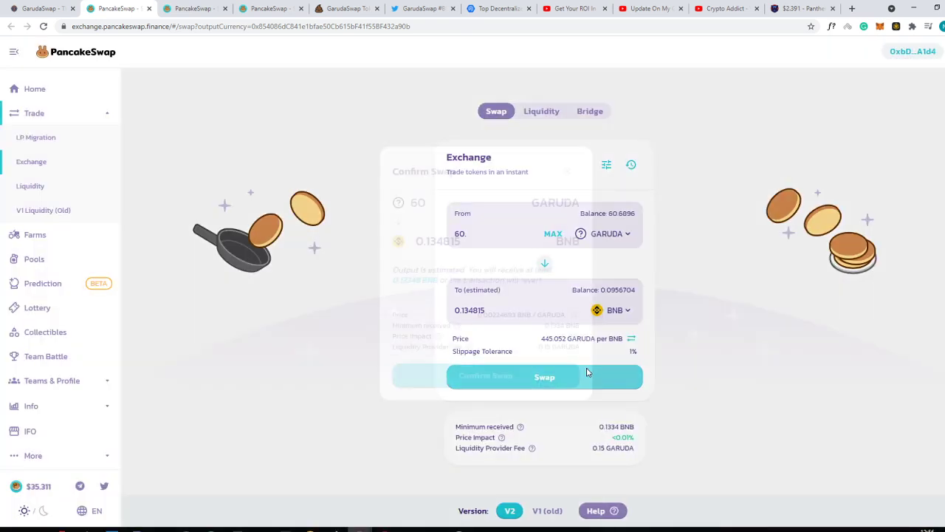
left_click(535, 381)
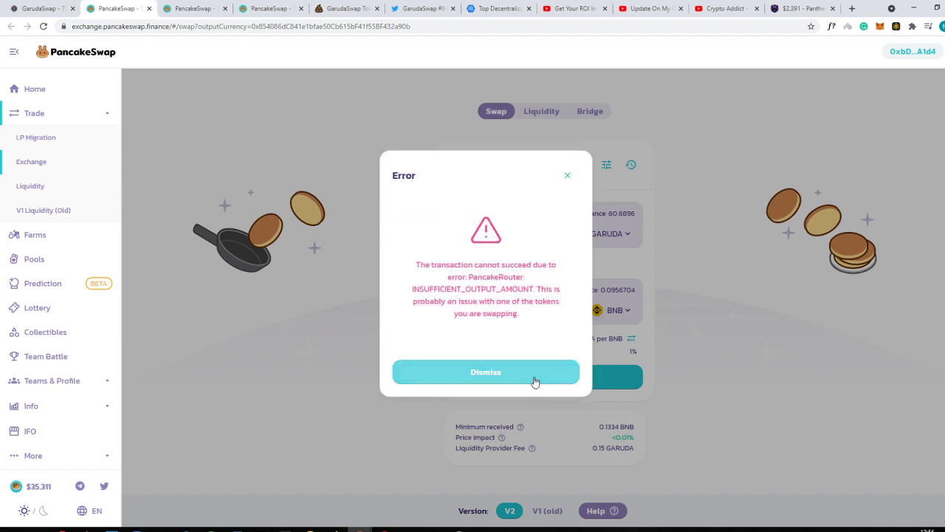
left_click(534, 381)
Set the swap's slippage tolerance to 5%
left_click(606, 166)
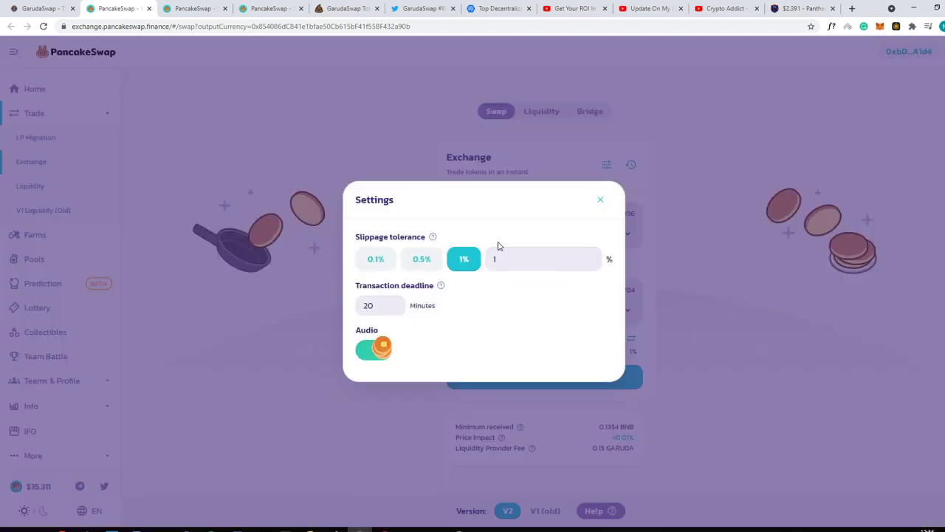
left_click(508, 257)
key("BackSpace")
type("5")
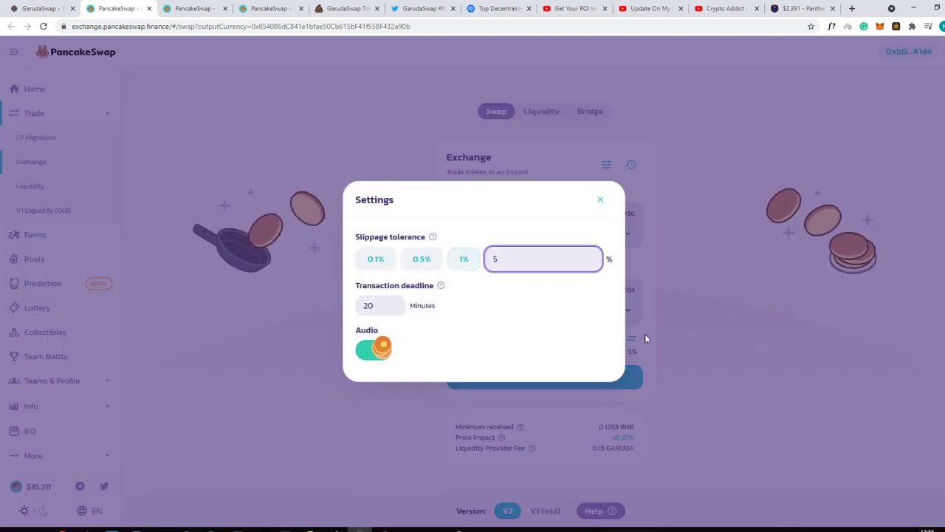
Close the settings and try to swap 60 GARUDA for BNB at the 5% slippage tolerance
left_click(669, 334)
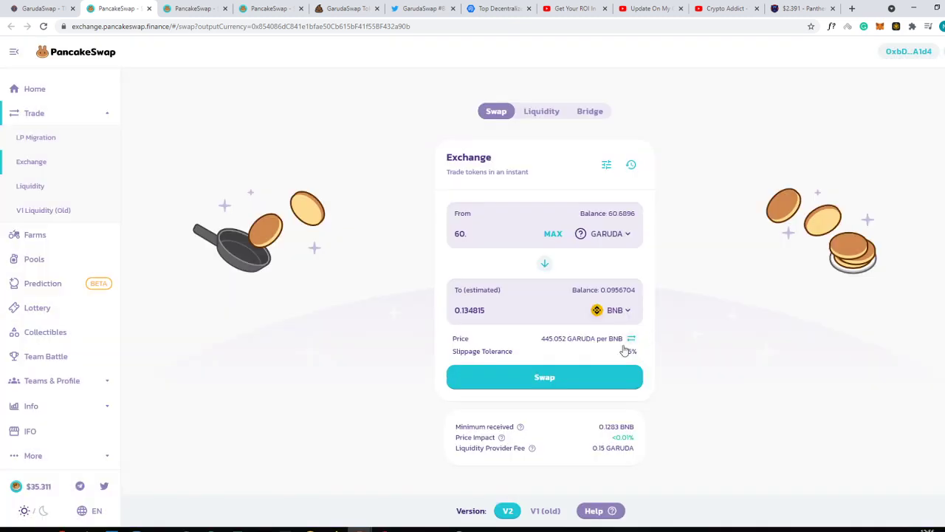
left_click(590, 377)
left_click(558, 377)
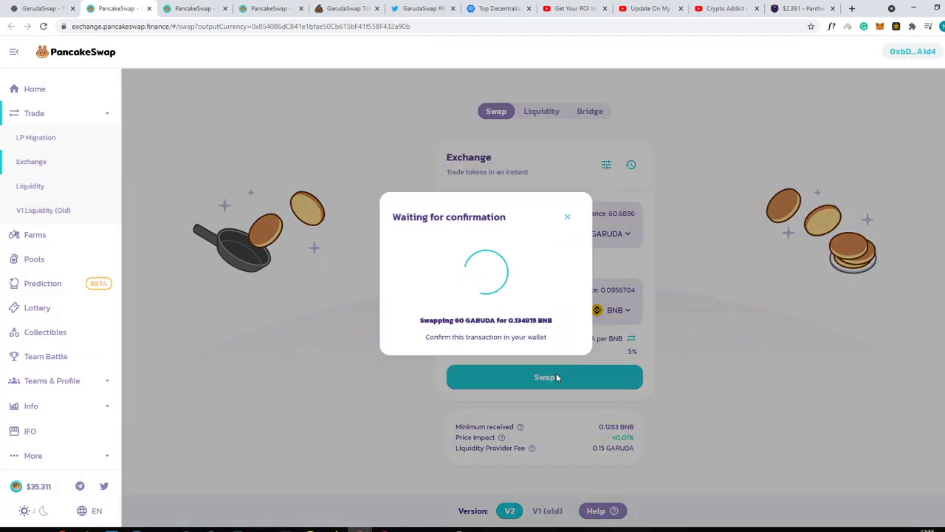
left_click(555, 377)
Set the swap's slippage tolerance to 10% and close the settings
left_click(607, 164)
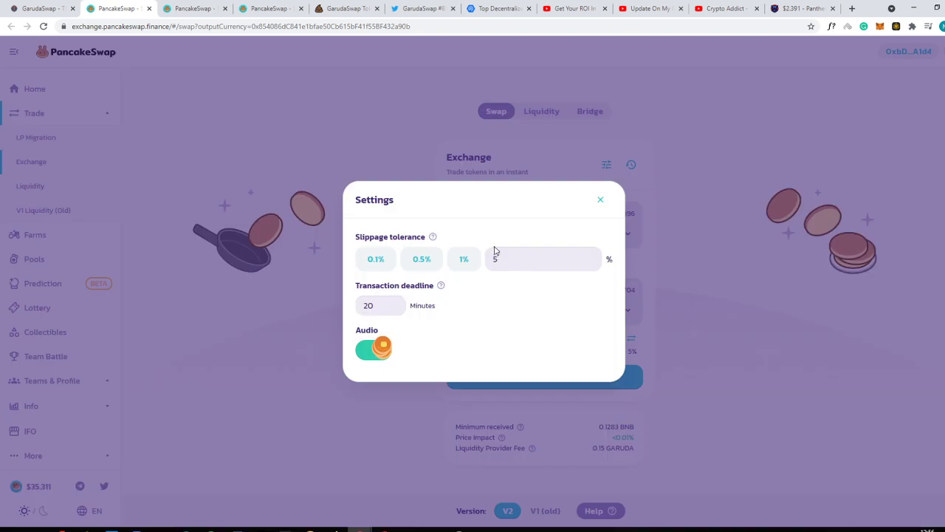
left_click(494, 254)
key("BackSpace")
type("10")
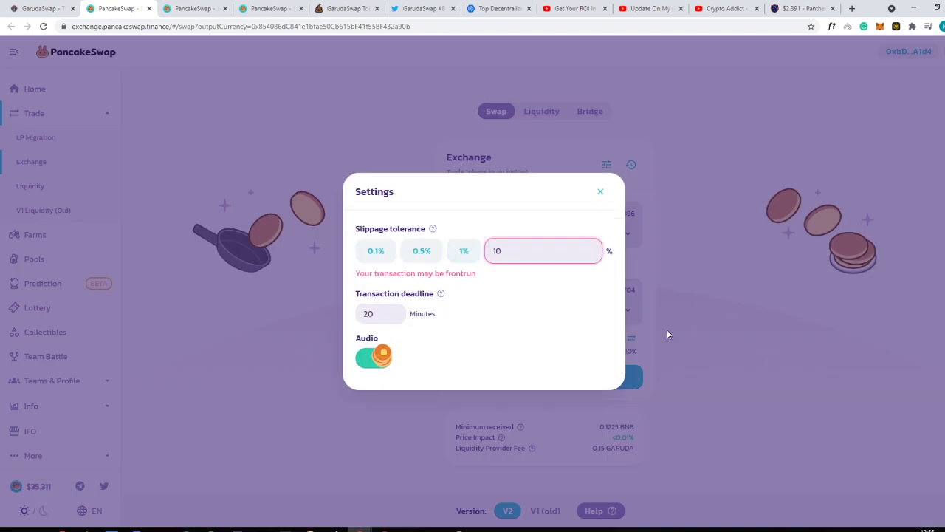
left_click(667, 335)
Swap 60 GARUDA for BNB at the 10% slippage tolerance and approve the transaction in MetaMask
left_click(568, 377)
left_click(567, 376)
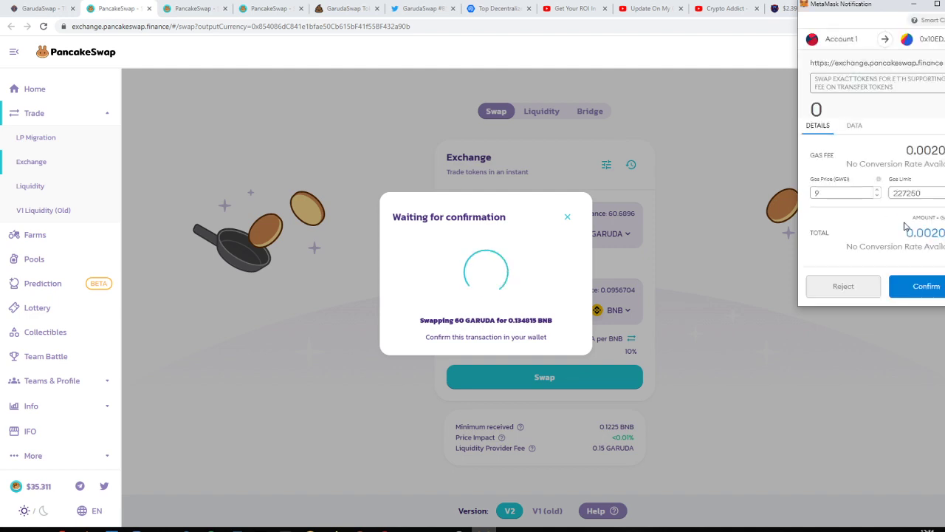
left_click(921, 288)
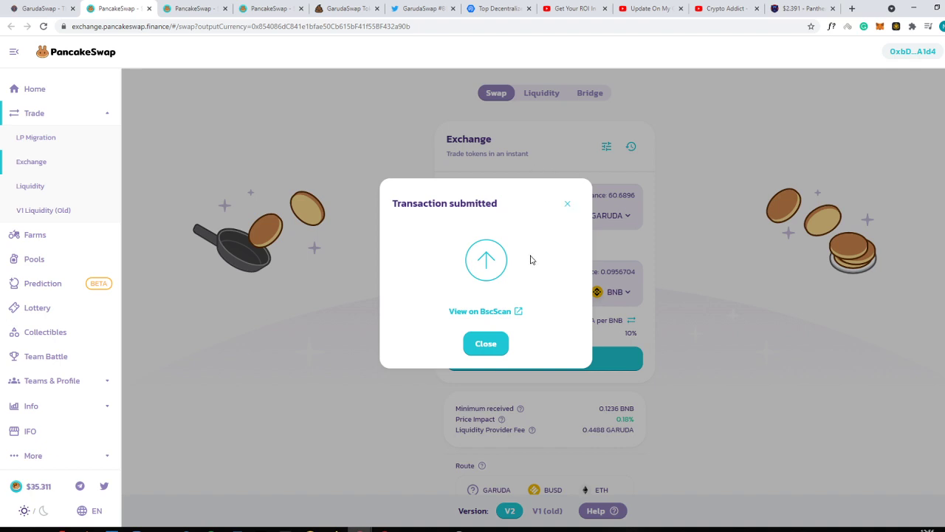
View the submitted swap on BscScan, reload its transaction details and return to PancakeSwap
left_click(480, 311)
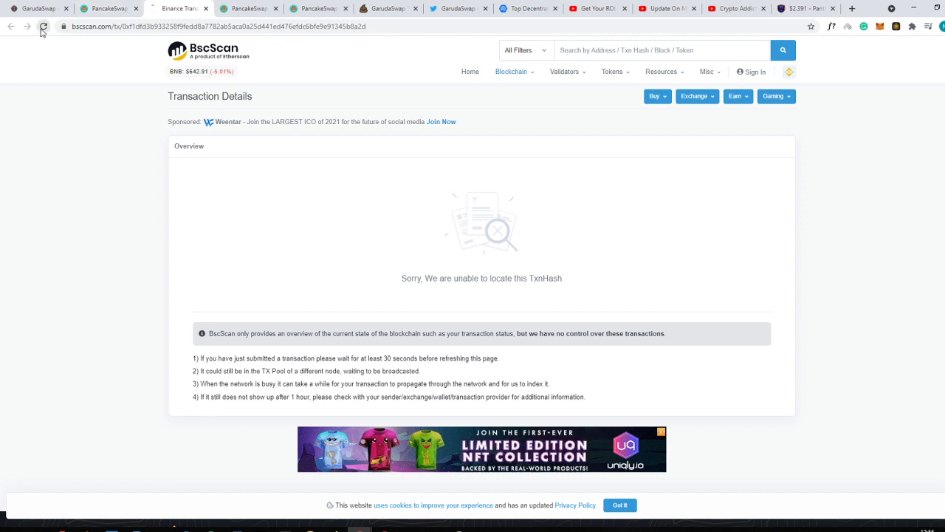
left_click(42, 27)
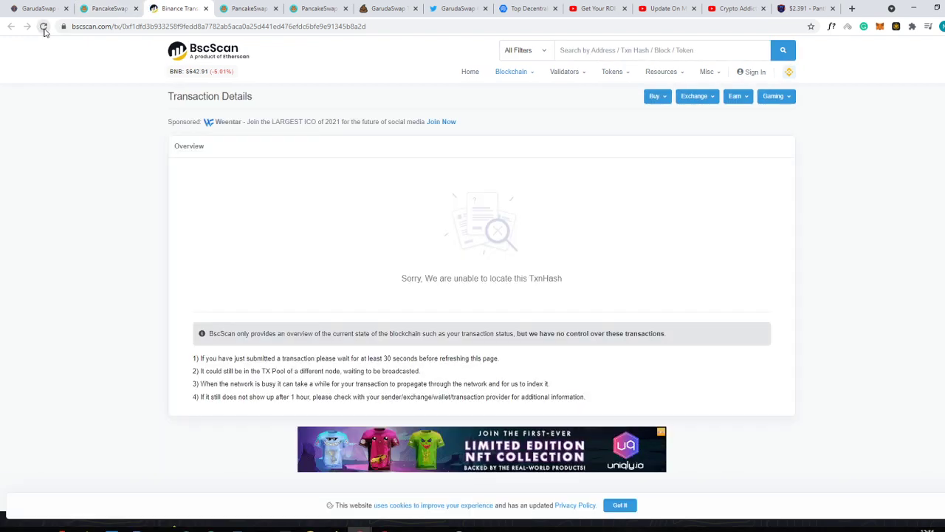
left_click(127, 9)
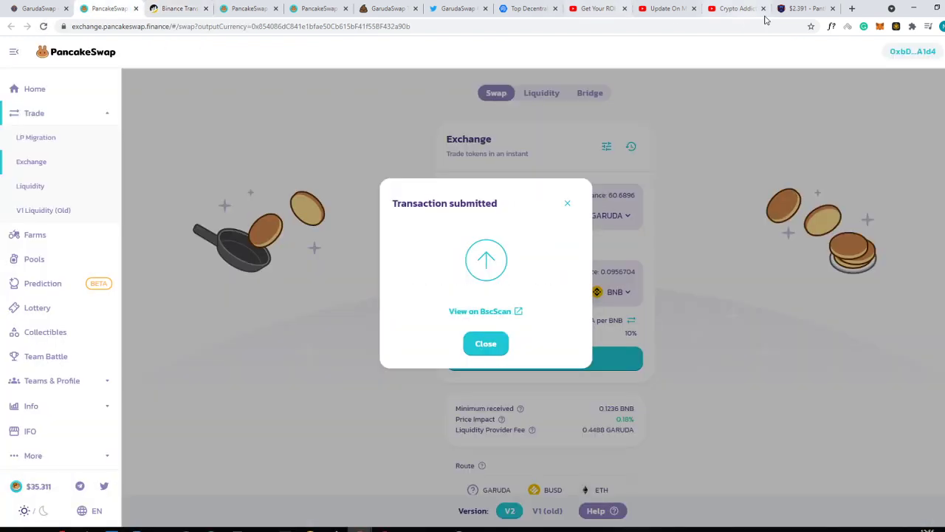
Check the swap's status in the MetaMask activity list and close the wallet and the transaction message
left_click(879, 27)
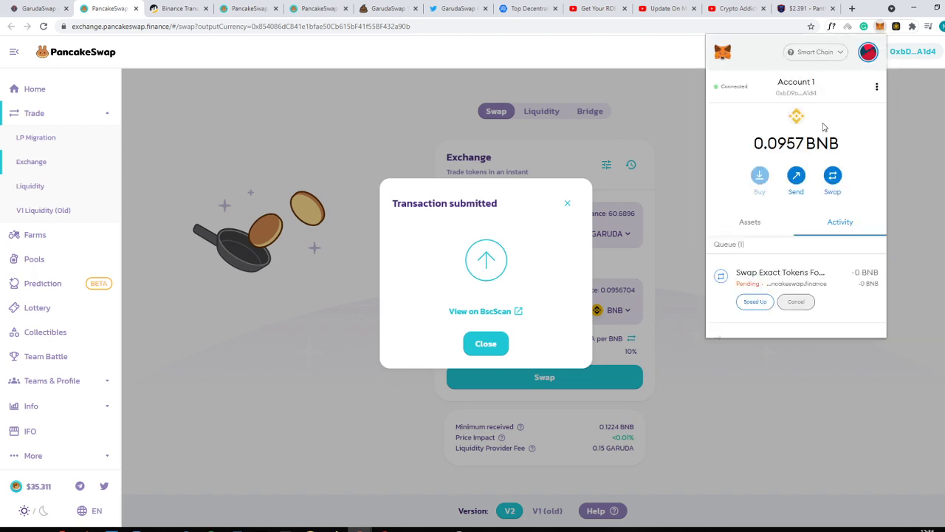
scroll(820, 176, "down", 1)
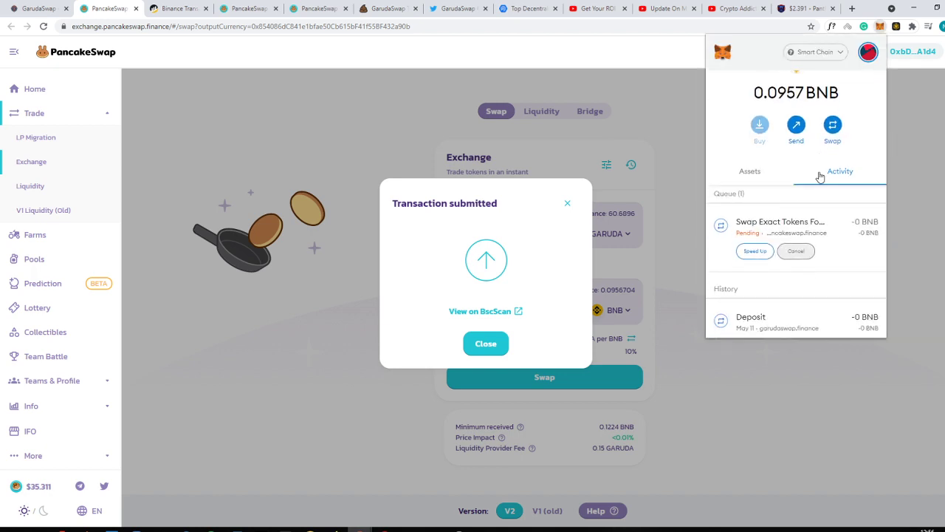
scroll(820, 177, "up", 1)
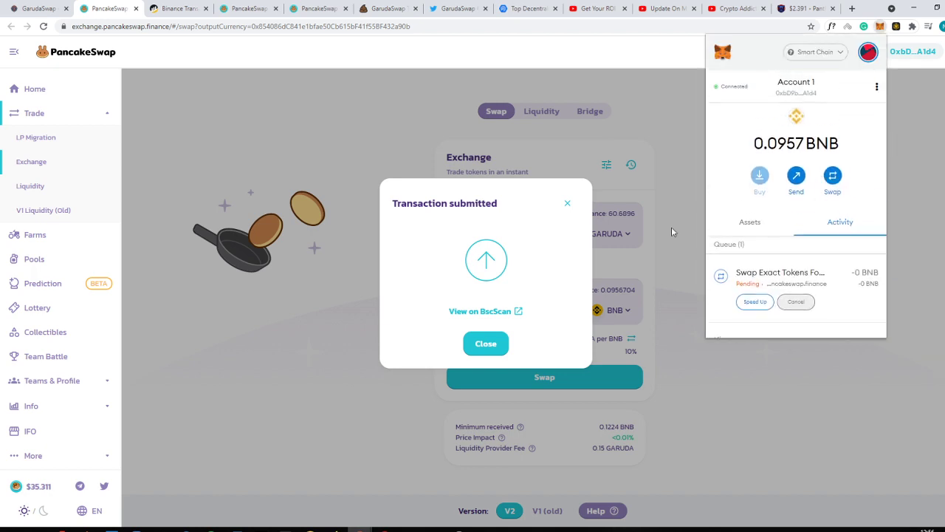
left_click(319, 203)
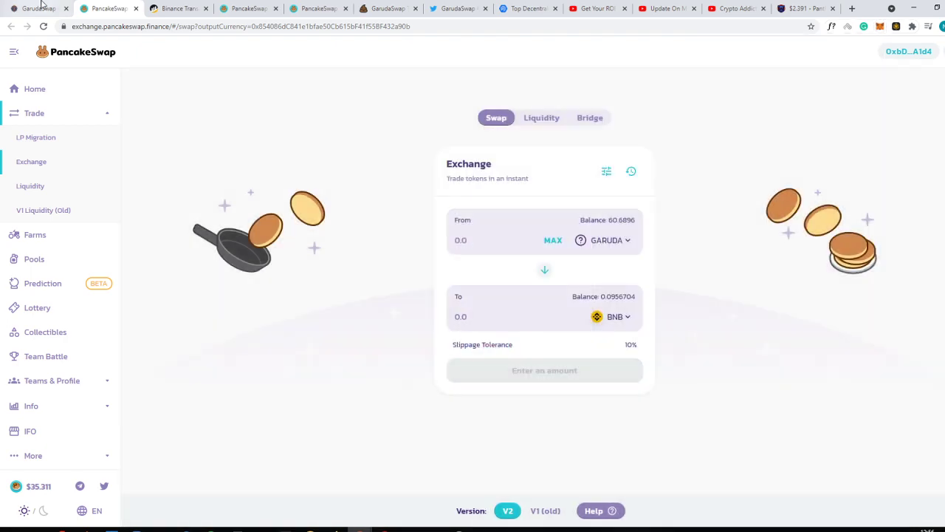
Switch to the GarudaSwap home page and highlight the GARUDA in Wallet amount under Farms & Staking
left_click(43, 9)
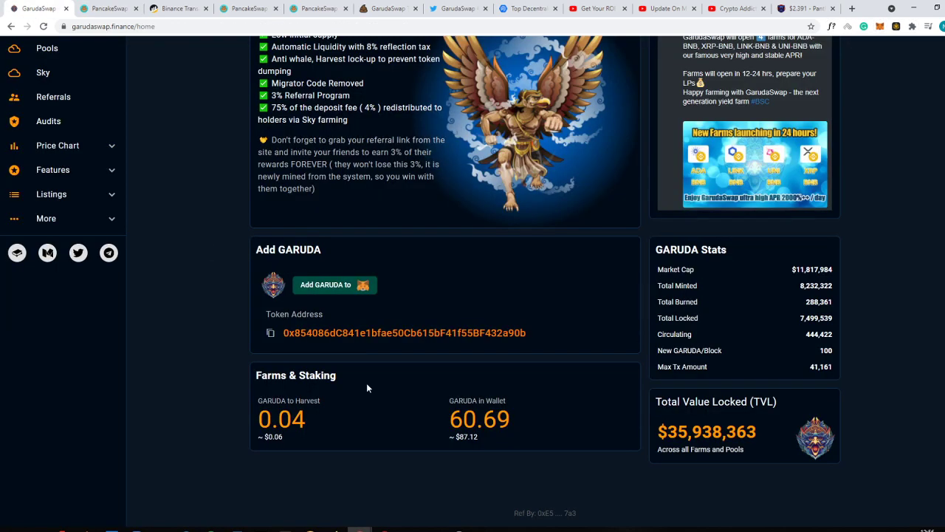
left_click_drag(520, 421, 451, 417)
left_click(543, 424)
left_click_drag(533, 425, 452, 418)
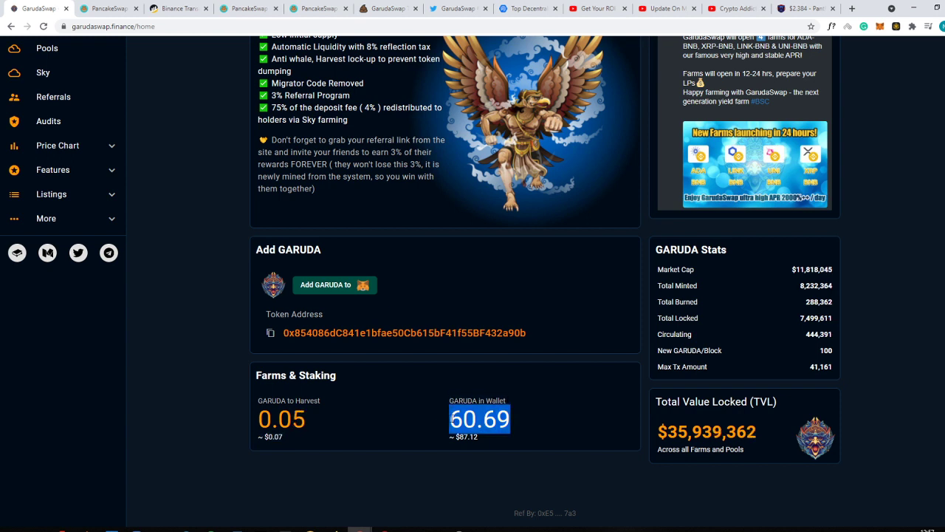
Recheck the PancakeSwap exchange, the GarudaSwap home page and the BscScan transaction page for the swap
left_click(188, 8)
left_click(121, 5)
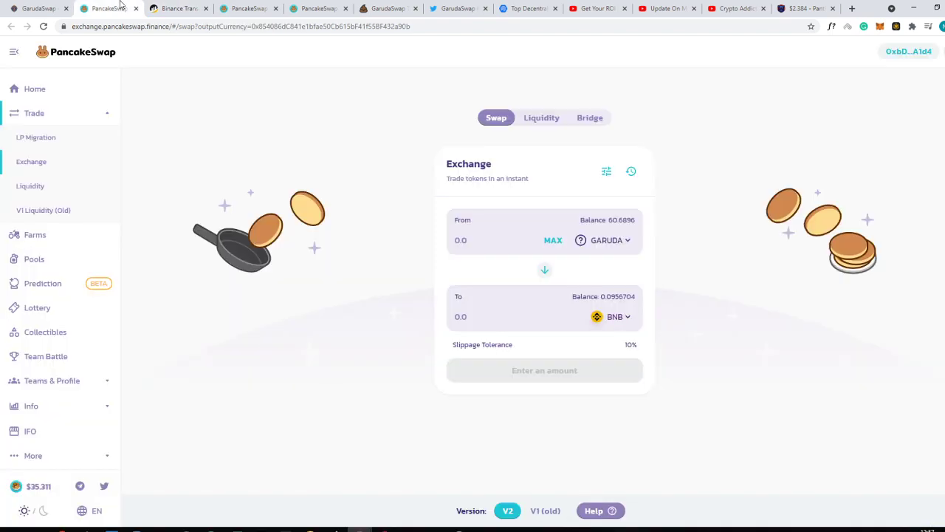
left_click(41, 7)
left_click(185, 8)
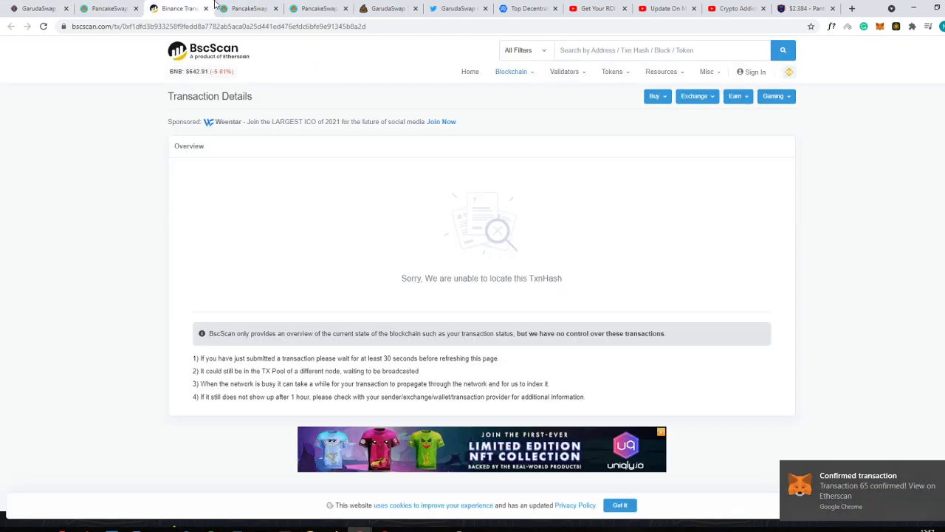
Switch to the GARUDA-BUSD liquidity page and examine the BNB balance in the Binance wallet extension
left_click(248, 8)
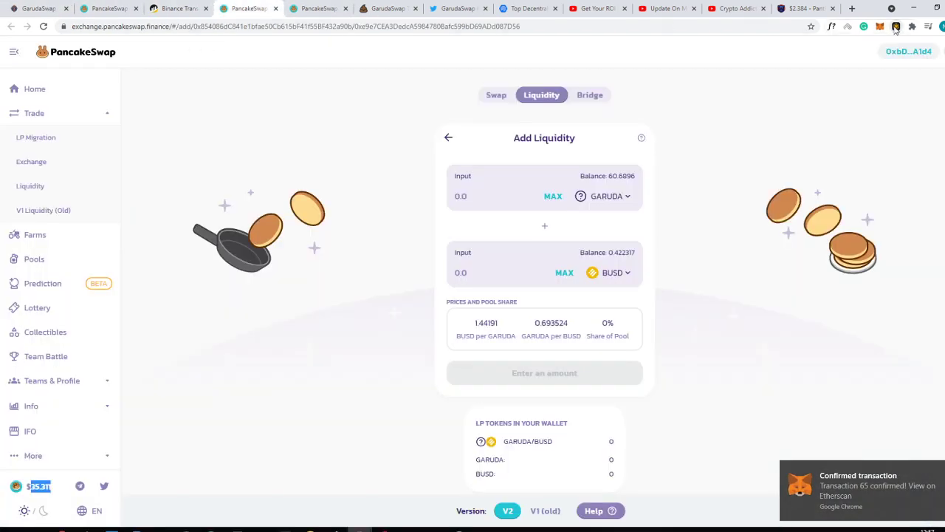
left_click(896, 27)
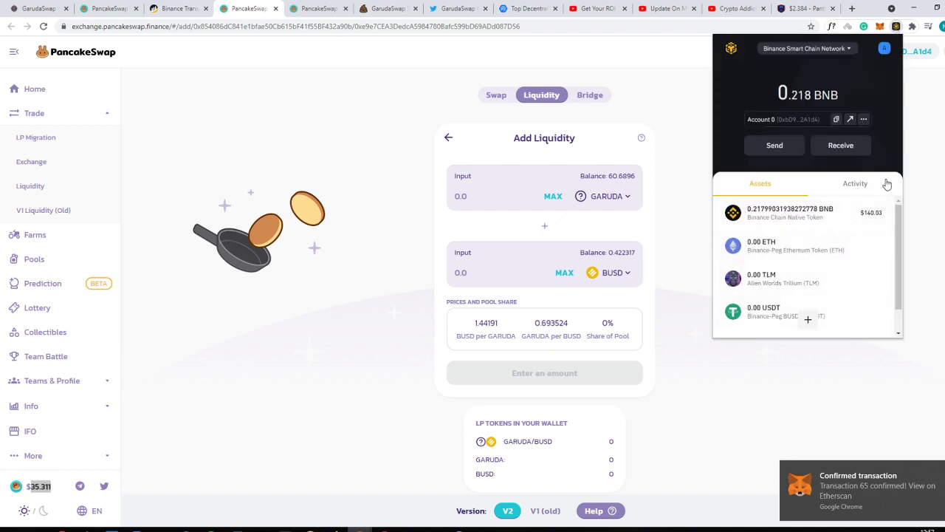
left_click(839, 374)
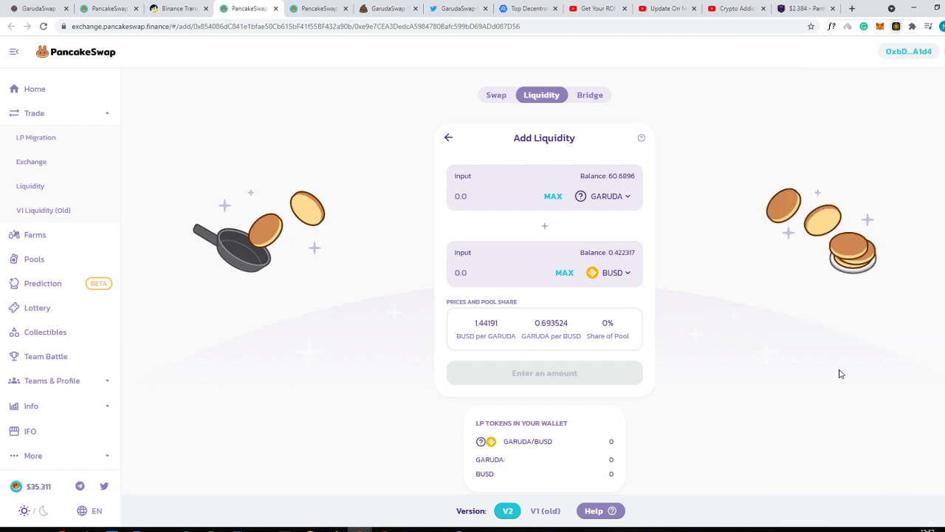
left_click(898, 28)
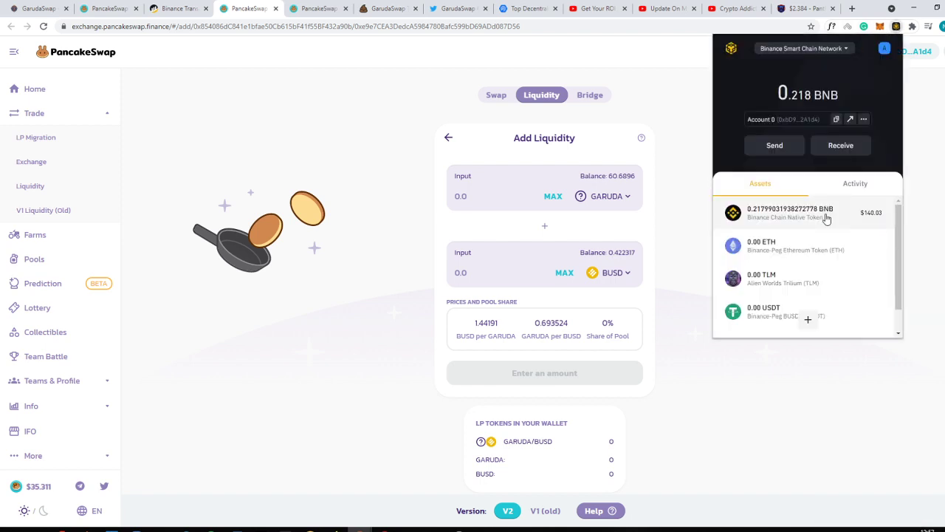
left_click(787, 384)
Dismiss the liquidity page's token selection and open the PancakeSwap Exchange page instead
left_click(607, 196)
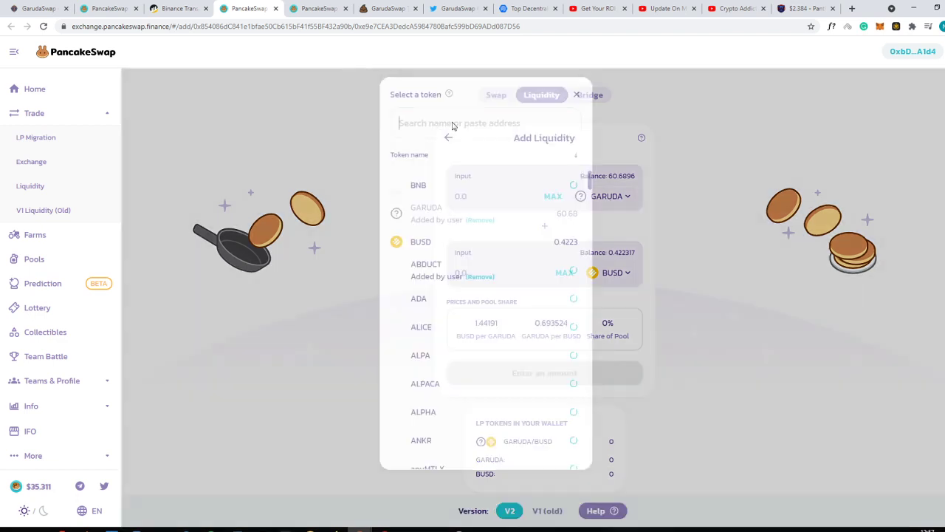
left_click(641, 229)
left_click(62, 89)
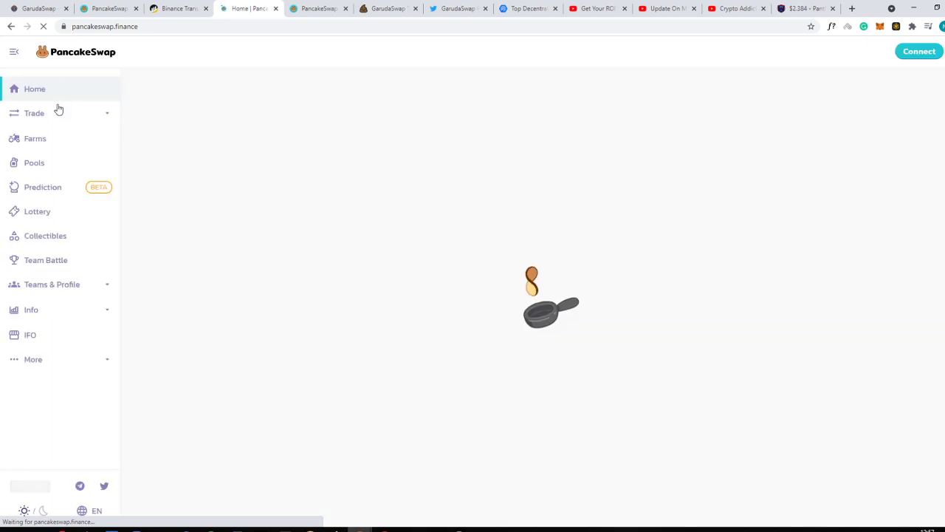
left_click(63, 117)
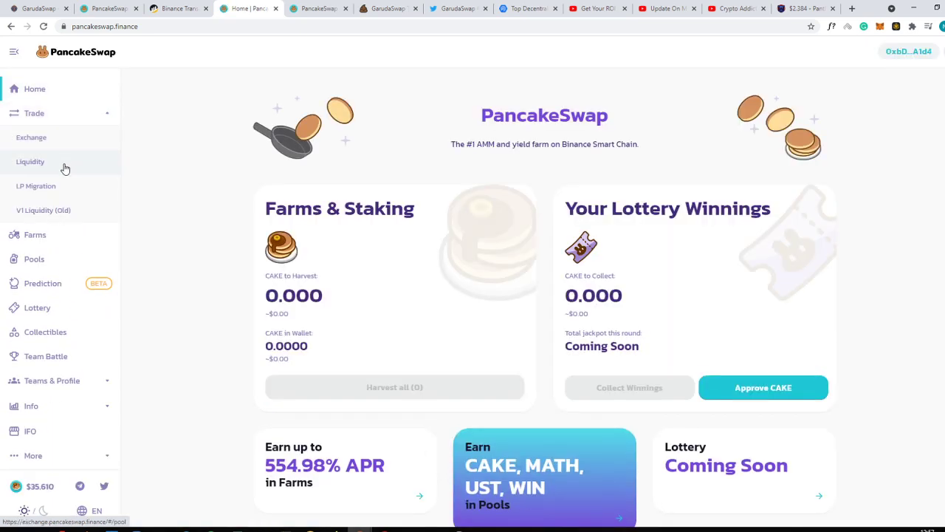
left_click(63, 143)
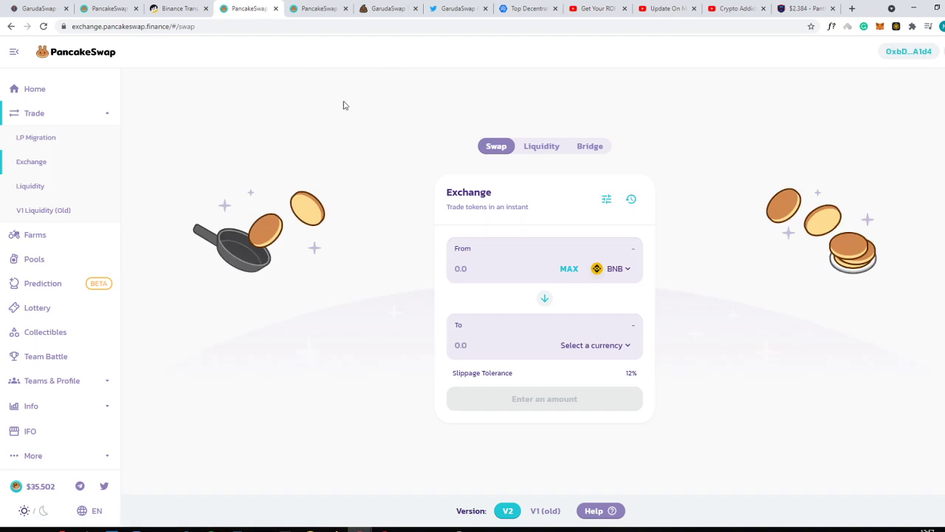
Set the exchange to swap from ABDUCT to BNB
left_click(617, 269)
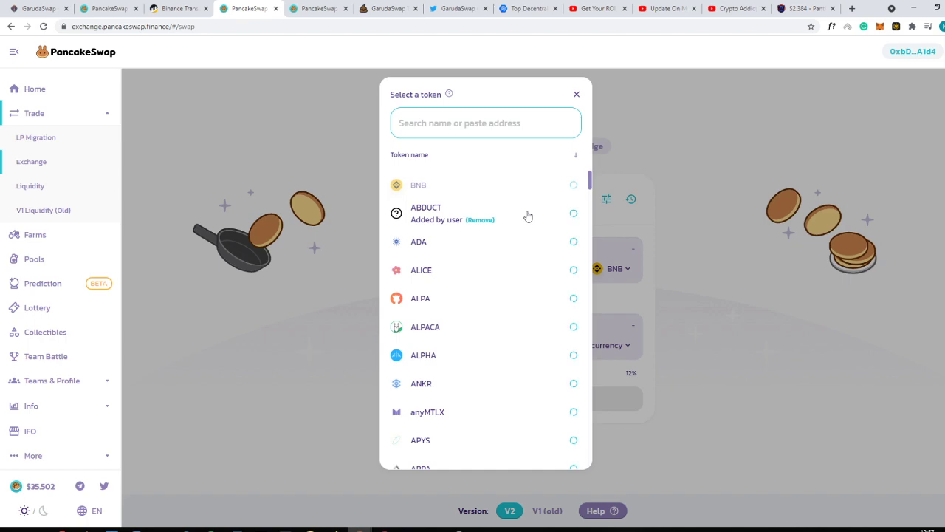
left_click(732, 242)
left_click(609, 271)
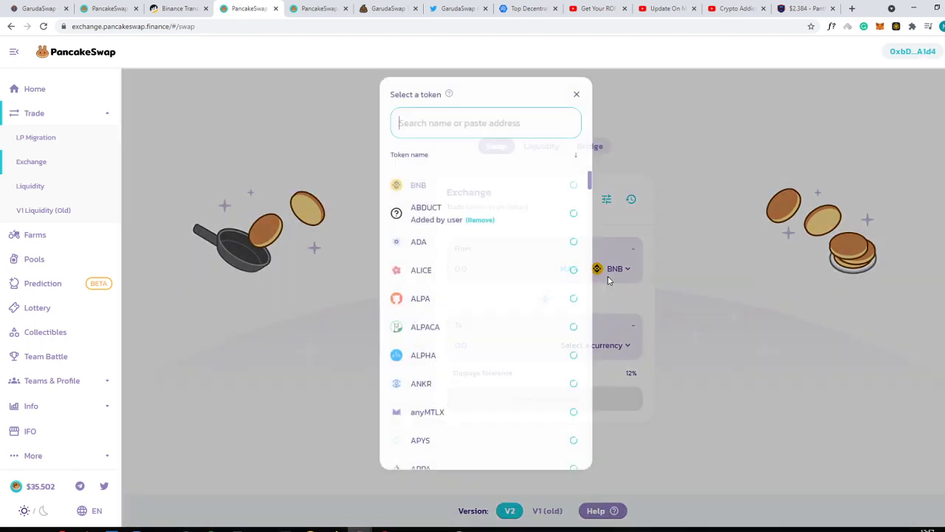
left_click(524, 207)
left_click(609, 341)
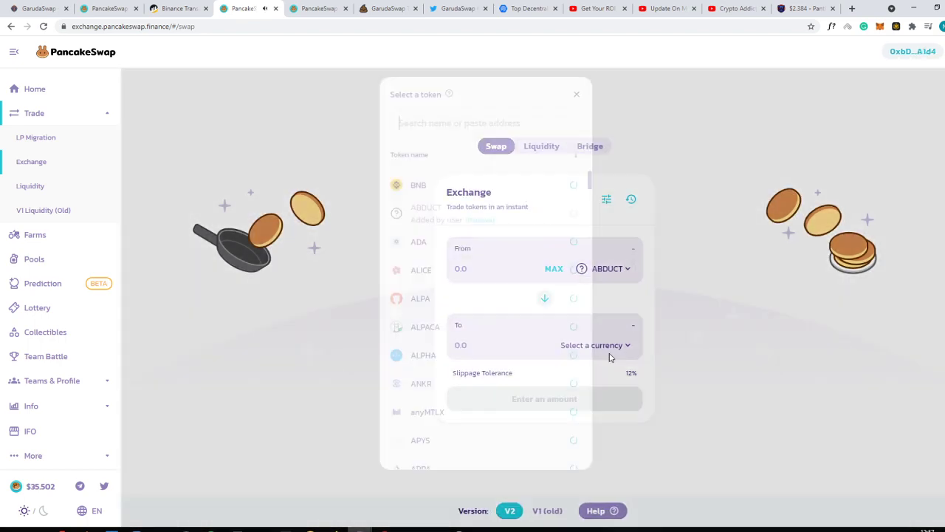
left_click(472, 189)
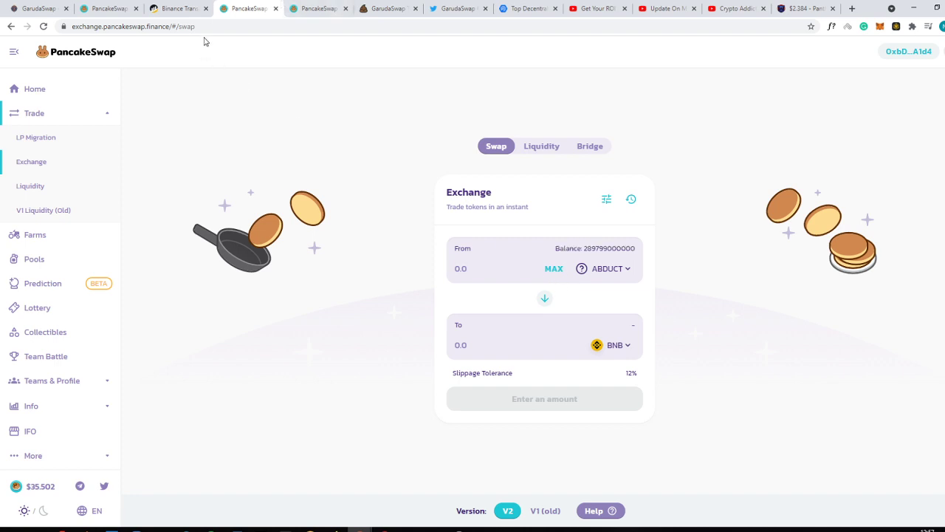
Enter the full ABDUCT balance as the amount to swap and examine the estimated BNB
left_click(555, 270)
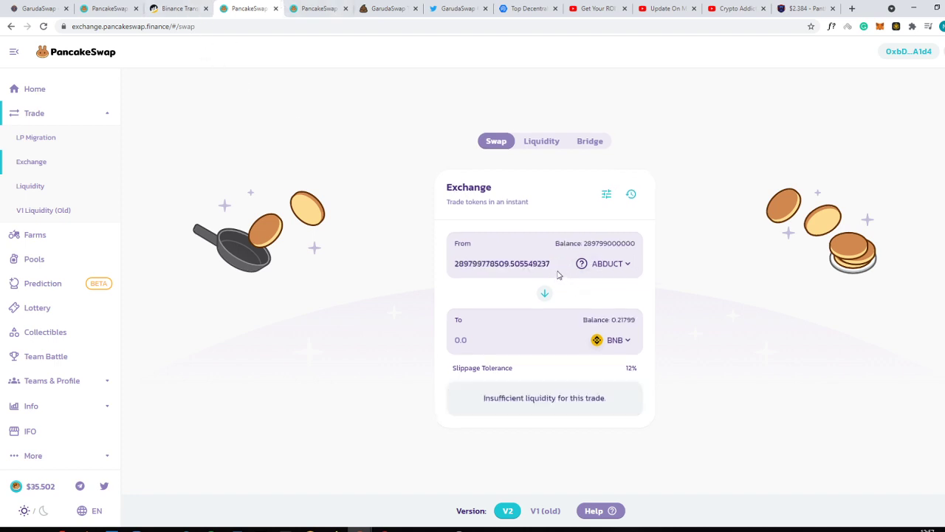
left_click_drag(500, 310, 435, 317)
left_click(423, 321)
left_click(387, 347)
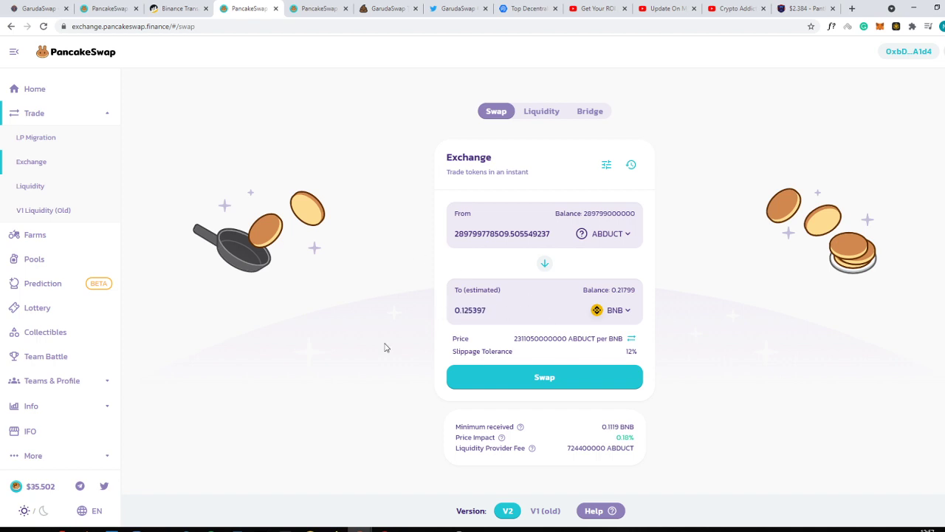
Return to the GarudaSwap home page and recheck the GARUDA in Wallet amount after the swap
left_click(170, 6)
left_click(111, 8)
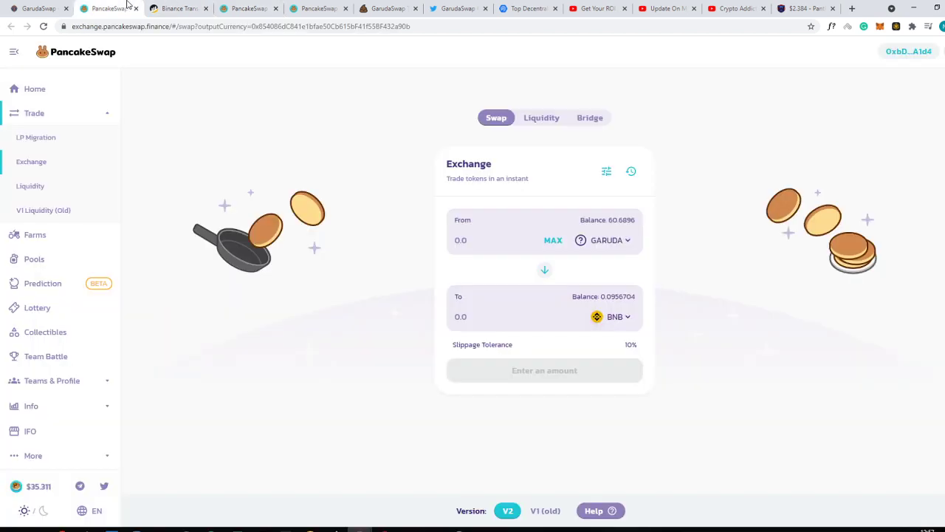
left_click(39, 8)
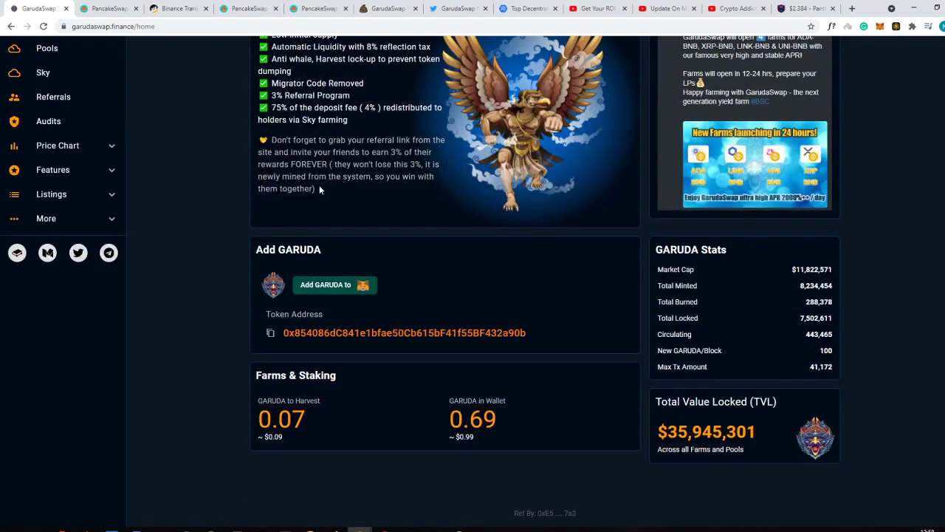
Place the two GarudaSwap YouTube video tabs beside the GarudaSwap tab and cue the investment update video to 1:01
left_click_drag(623, 6, 111, 7)
left_click_drag(657, 8, 131, 6)
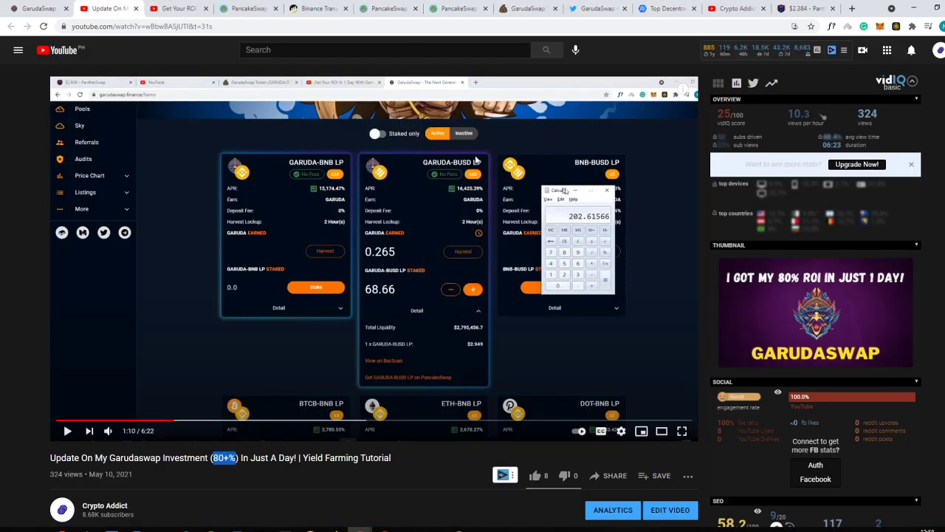
left_click(732, 8)
left_click(132, 6)
left_click(157, 421)
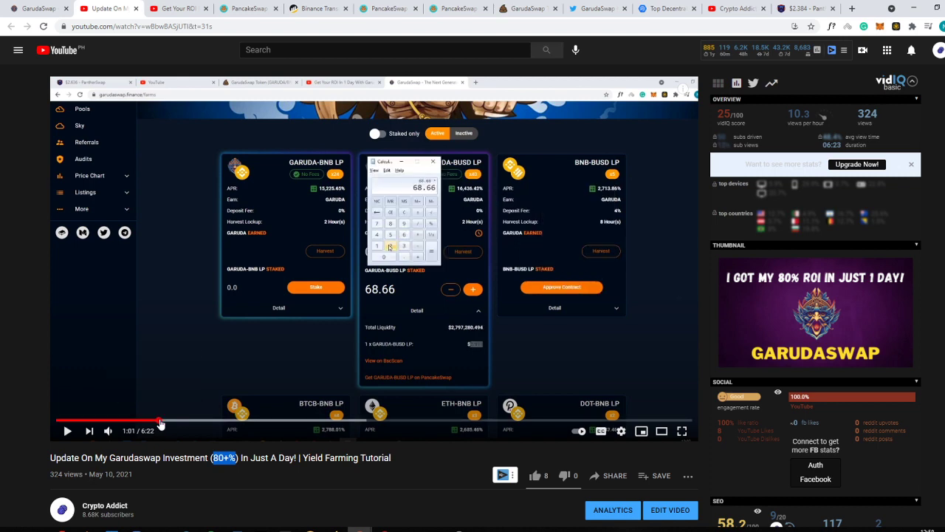
Cue the investment update video to 1:17 and check the market cap in the GARUDA Stats on the GarudaSwap home page
mouse_move(147, 423)
left_mouse_down()
mouse_move(77, 421)
mouse_move(153, 420)
left_mouse_up()
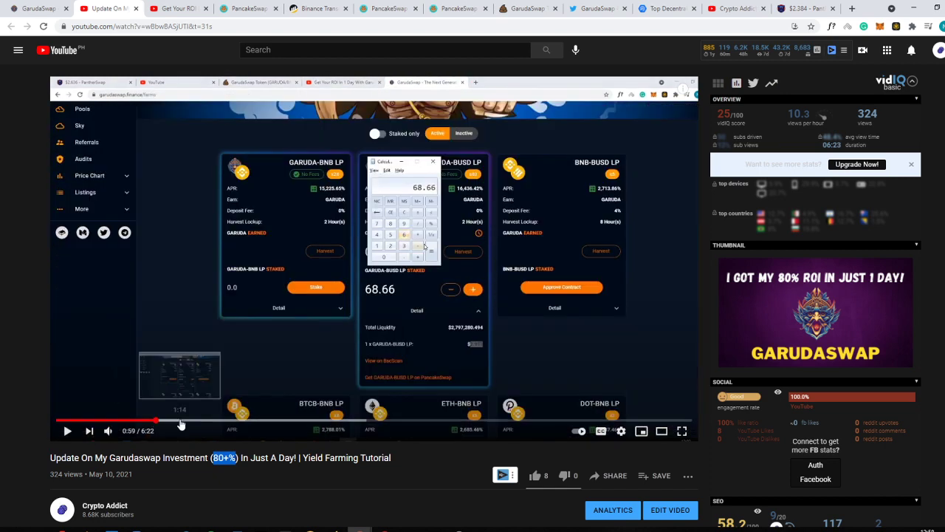
left_click(183, 422)
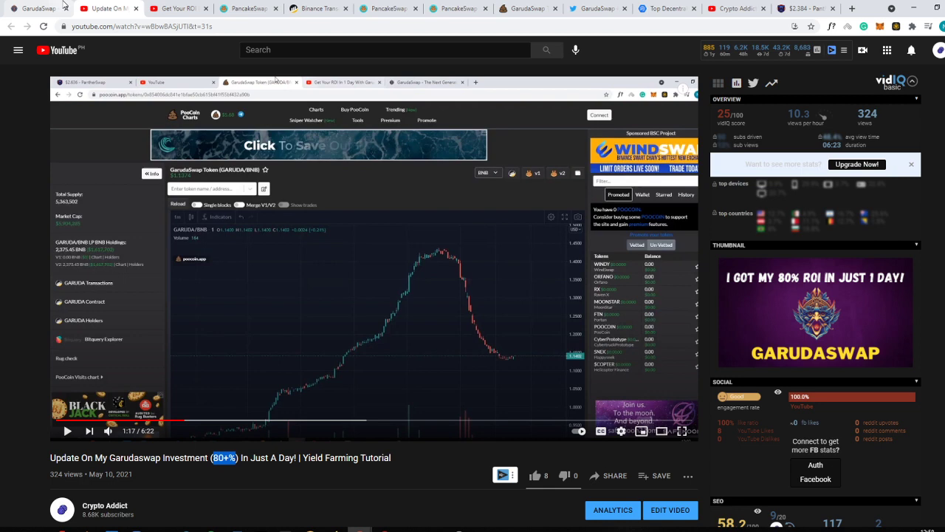
left_click(63, 7)
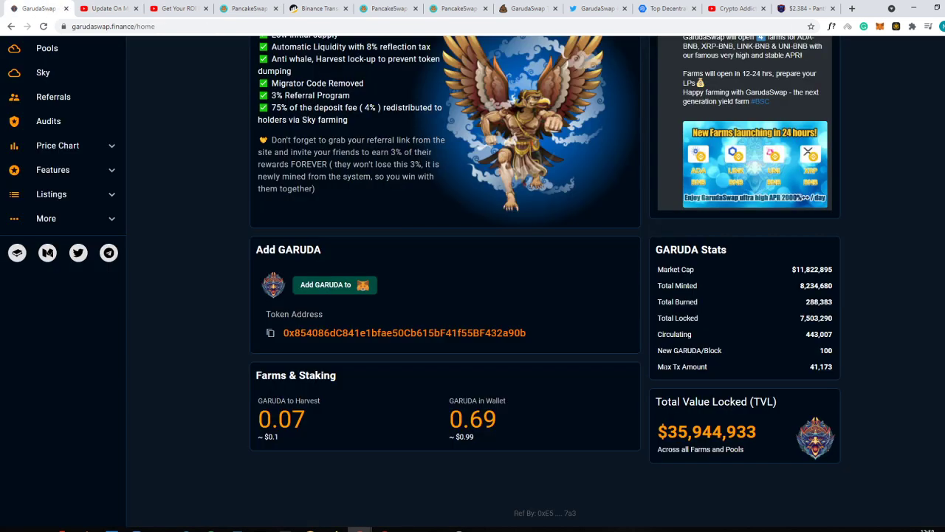
left_click_drag(796, 270, 845, 270)
left_click(847, 317)
Replay the ROI In 1 Day video from 0:28 and compare its GARUDA stats with the market cap on the GarudaSwap home page
left_click(198, 6)
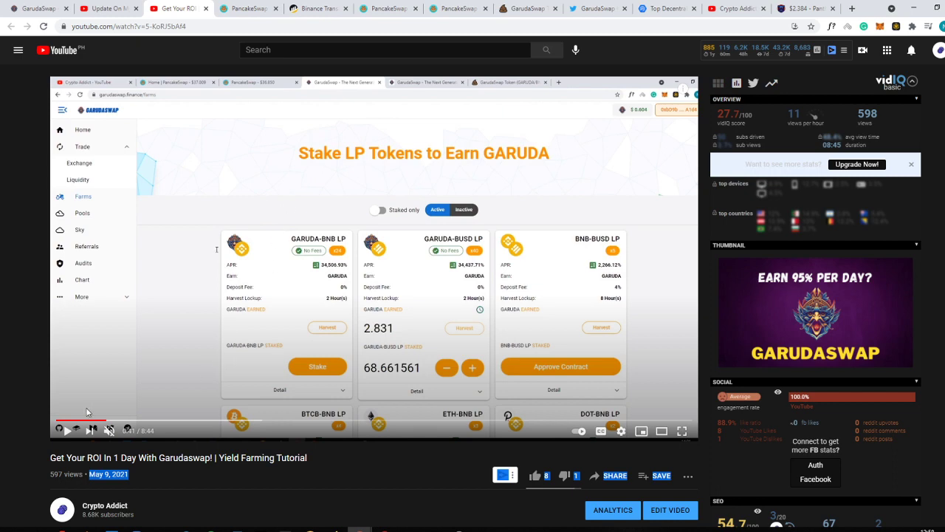
mouse_move(89, 421)
left_mouse_down()
mouse_move(71, 423)
mouse_move(91, 420)
left_mouse_up()
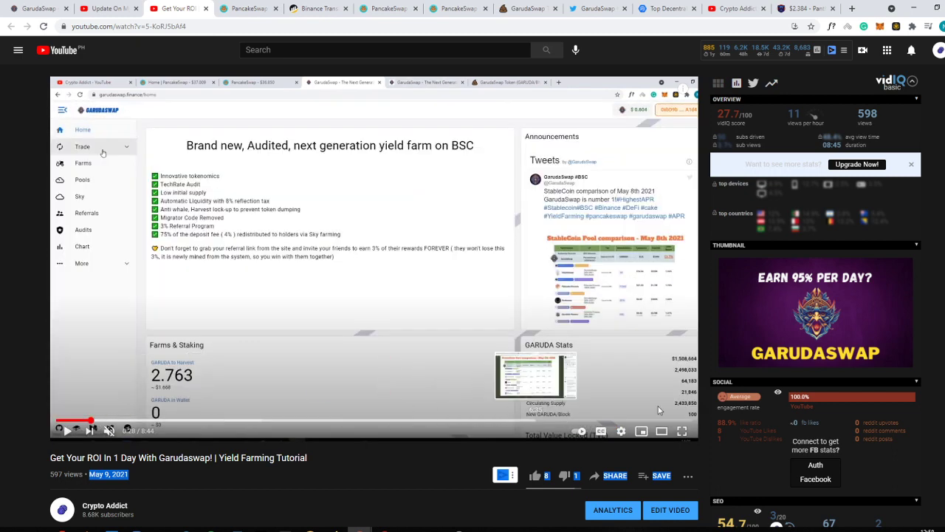
left_click(693, 361)
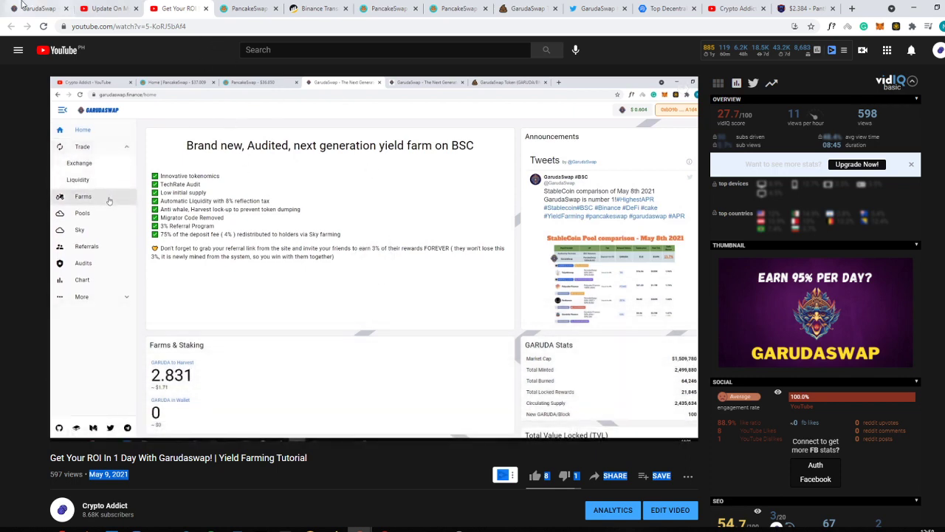
left_click(23, 6)
left_click_drag(792, 269, 830, 269)
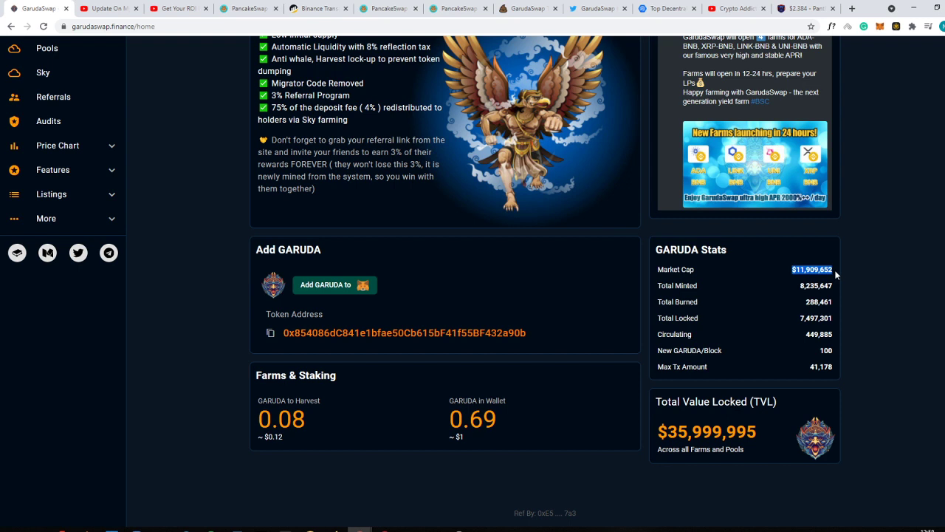
Examine the GARUDA to Harvest amount, the GARUDA Stats and the Total Value Locked on the home page
left_click_drag(322, 428, 257, 425)
left_click(477, 456)
scroll(487, 458, "up", 1)
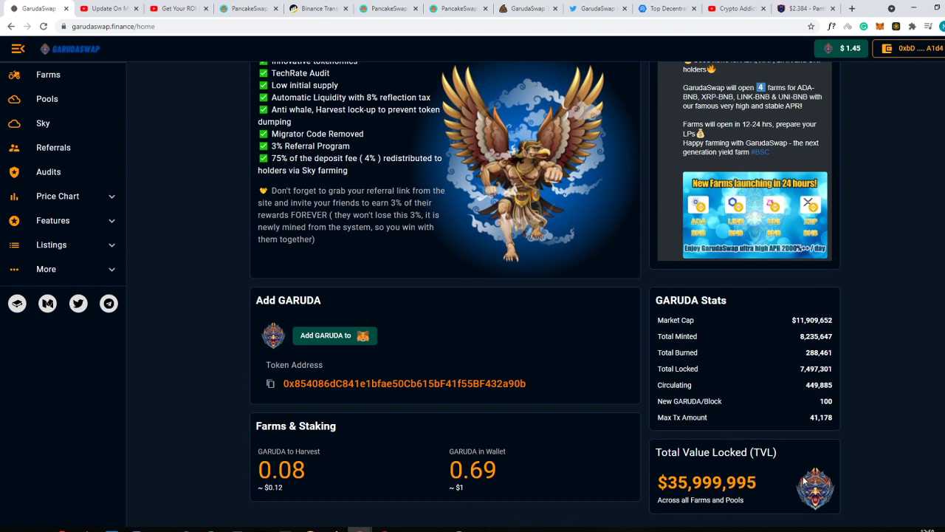
scroll(768, 376, "down", 1)
left_click_drag(768, 425, 654, 249)
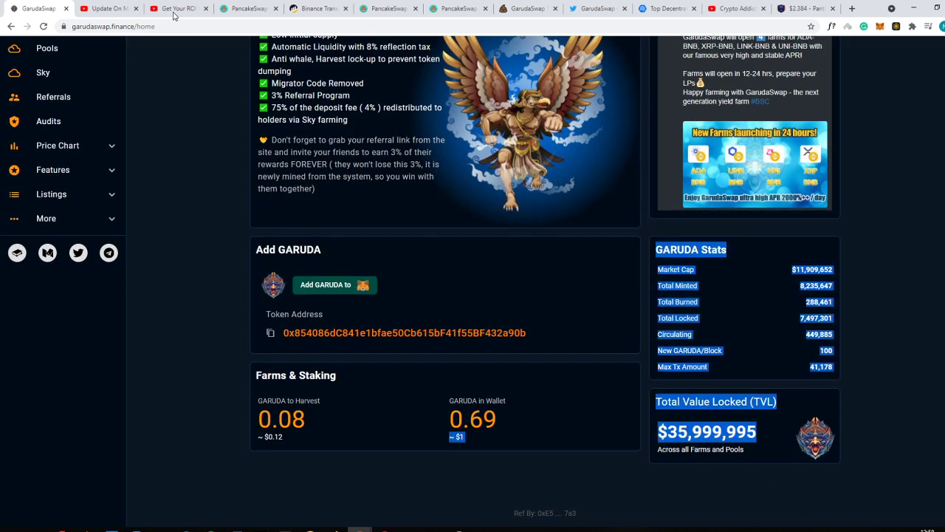
Look through the two GarudaSwap videos and the PancakeSwap exchange, and rewind the ROI In 1 Day video to 0:06
left_click(111, 8)
left_click(161, 6)
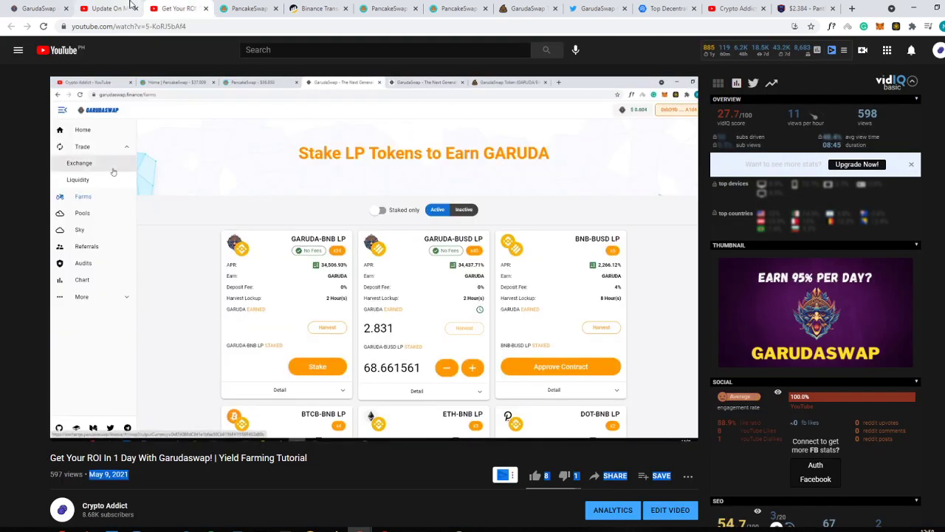
left_click(106, 7)
scroll(314, 277, "down", 2)
left_click(249, 8)
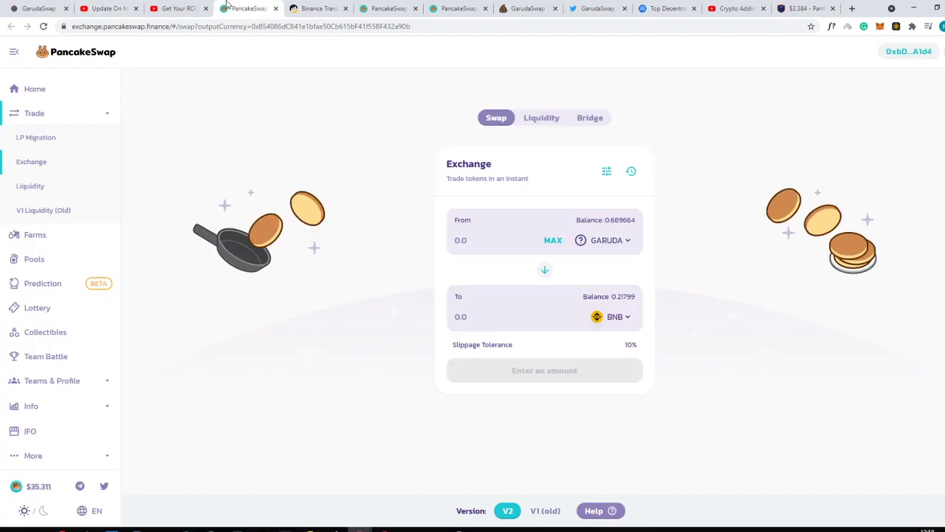
left_click(177, 8)
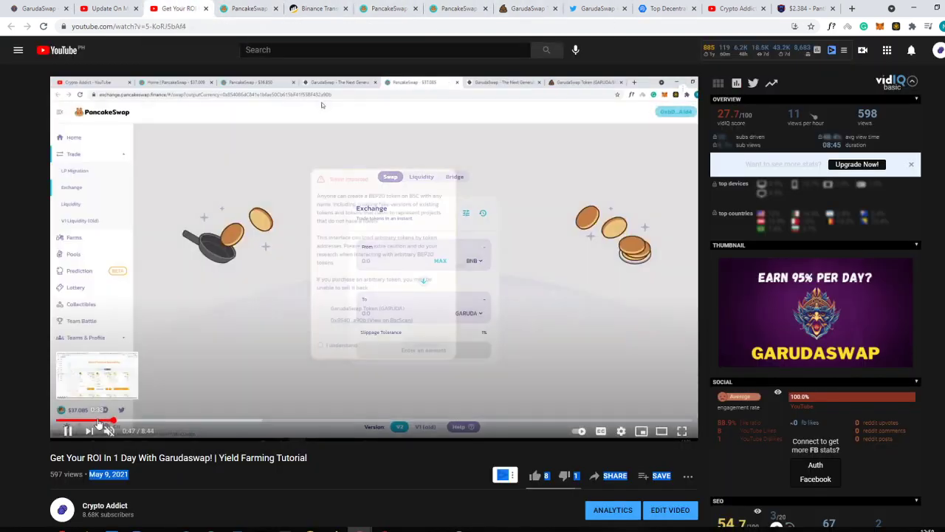
left_click(66, 421)
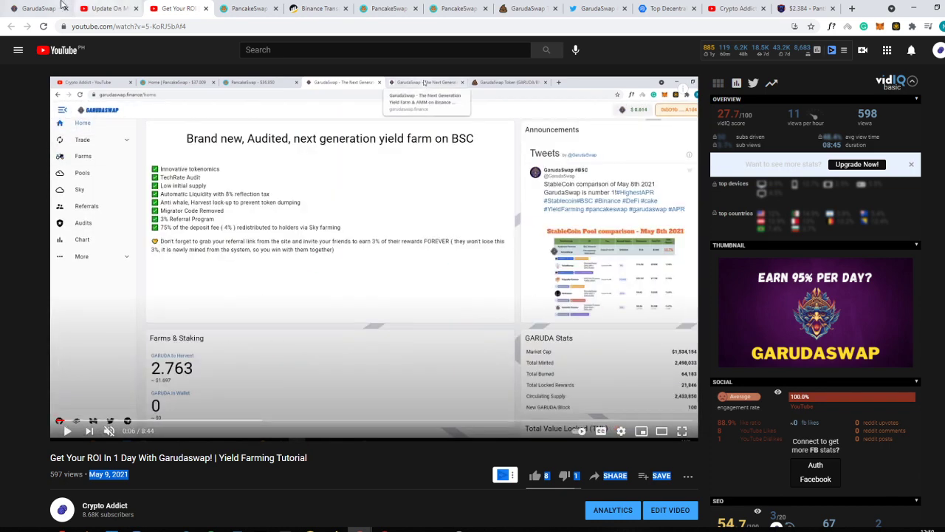
Return to the GarudaSwap home page and examine the Total Value Locked figure across all farms and pools
left_click(37, 8)
left_click_drag(766, 434, 668, 432)
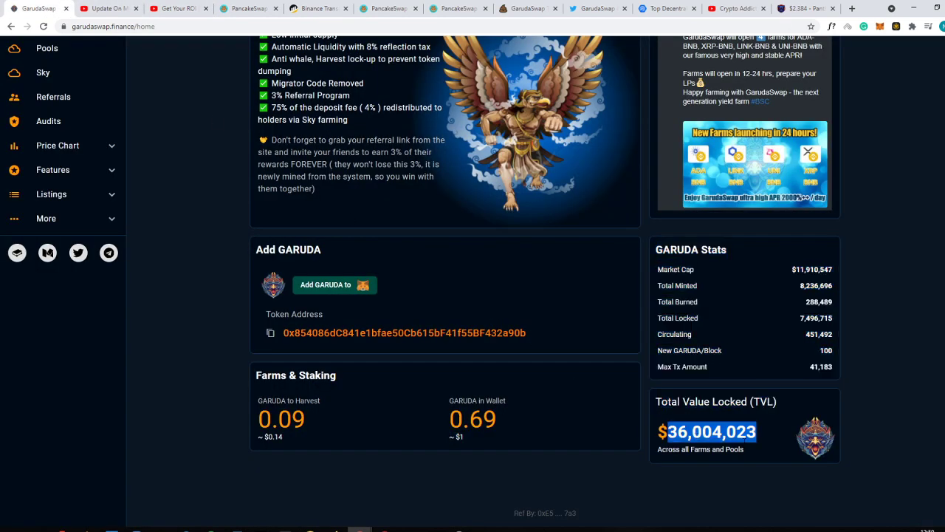
left_click(749, 448)
left_click_drag(760, 433, 667, 433)
left_click(771, 440)
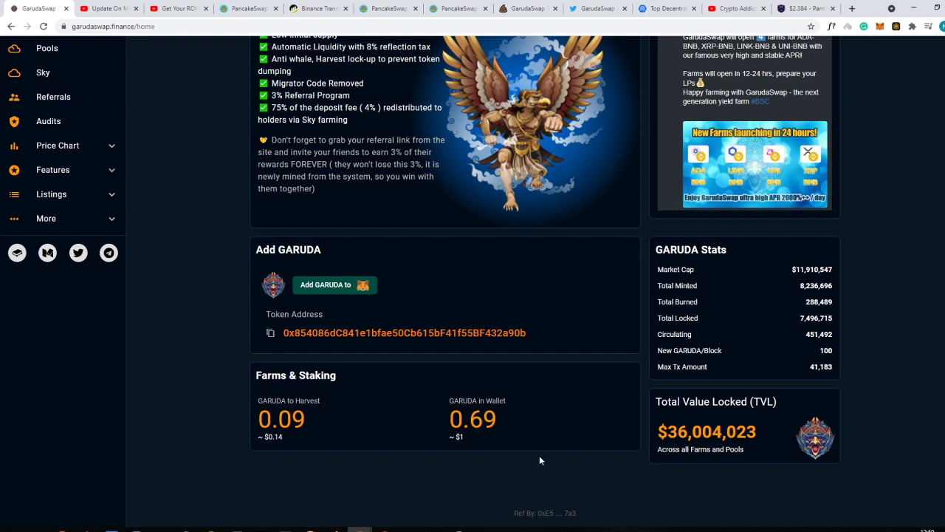
Go to the Farms page and examine the ROI breakdown of the GARUDA-BUSD LP farm
scroll(539, 460, "up", 1)
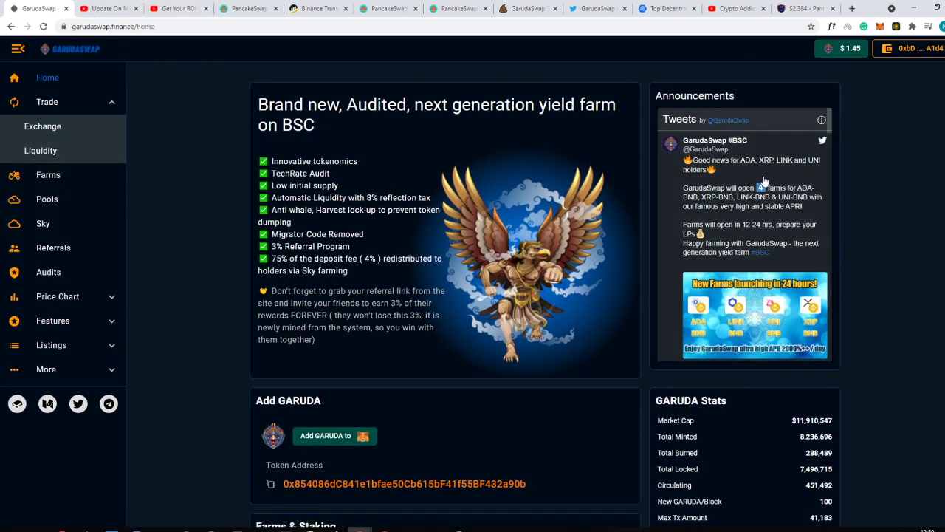
left_click(49, 175)
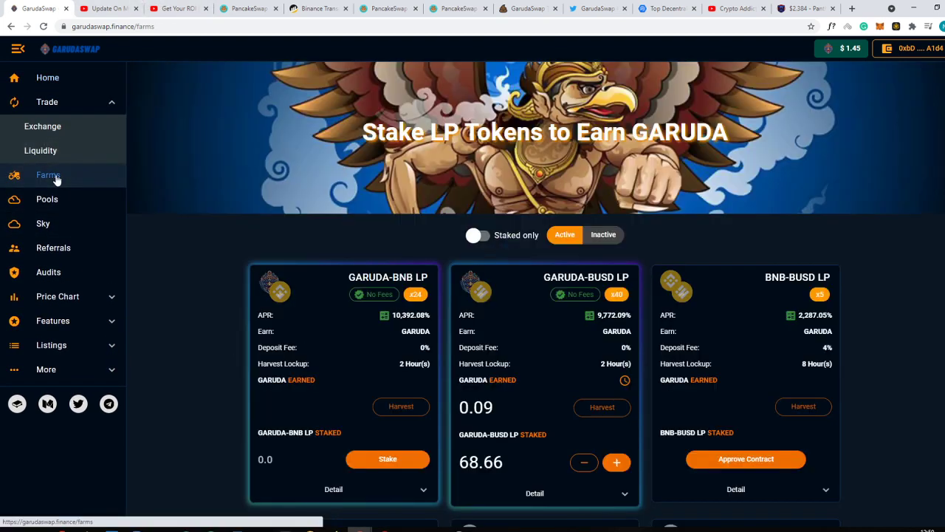
left_click(596, 316)
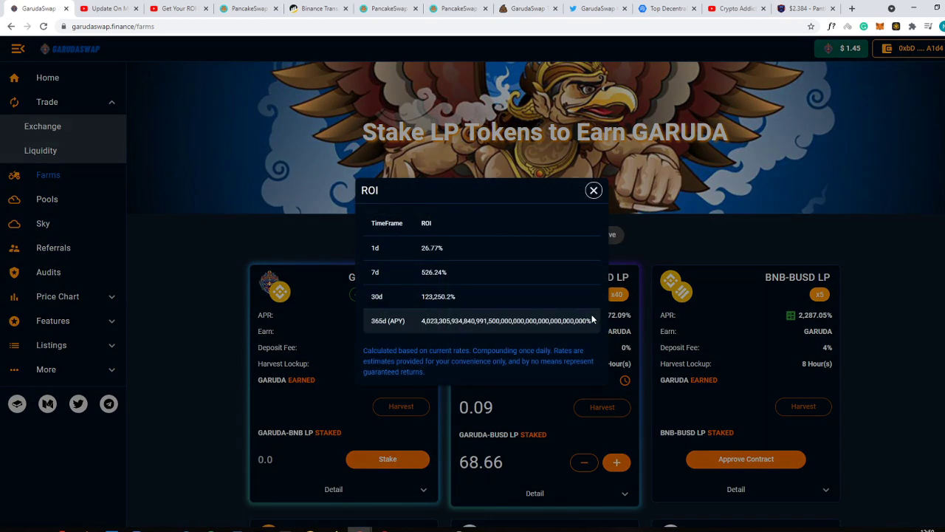
left_click(595, 191)
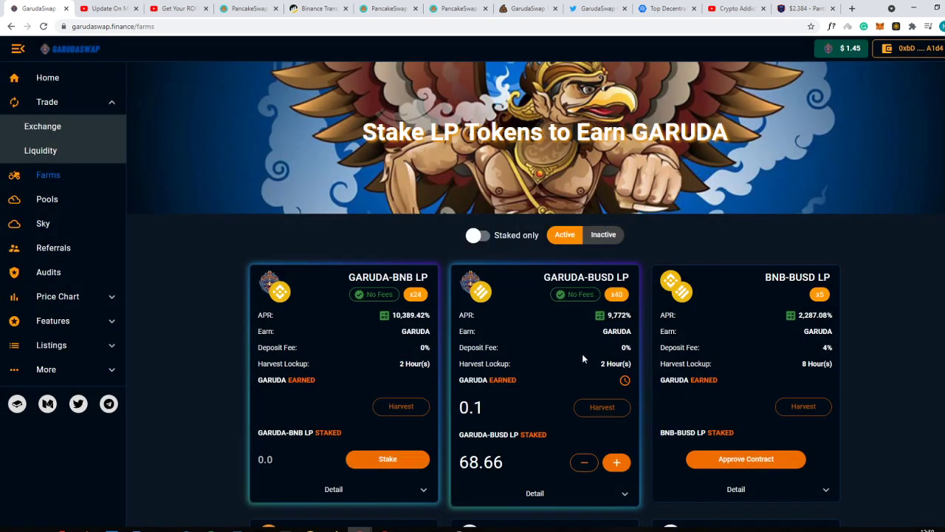
scroll(579, 366, "down", 1)
scroll(517, 417, "up", 1)
scroll(515, 416, "up", 1)
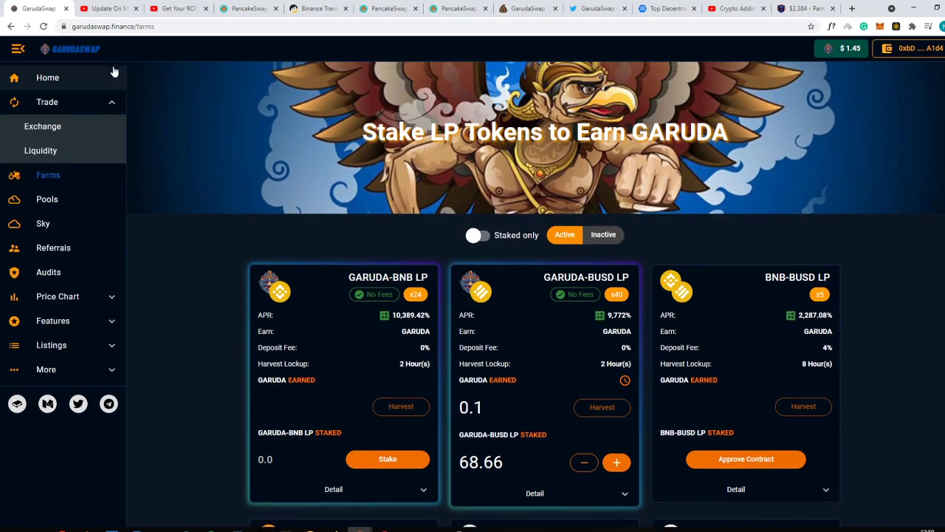
Return to the GarudaSwap home page and place the PancakeSwap exchange tab directly beside it
left_click(96, 78)
left_click_drag(253, 4, 124, 4)
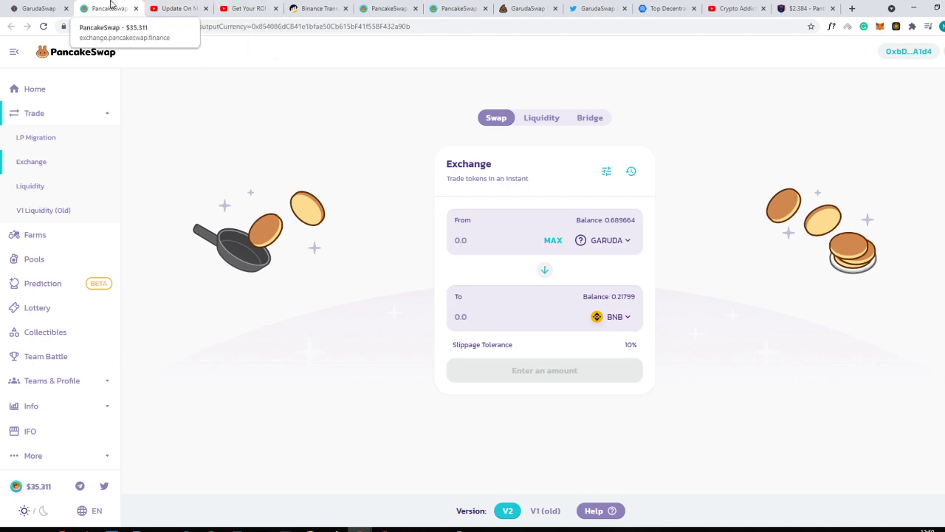
left_click(37, 8)
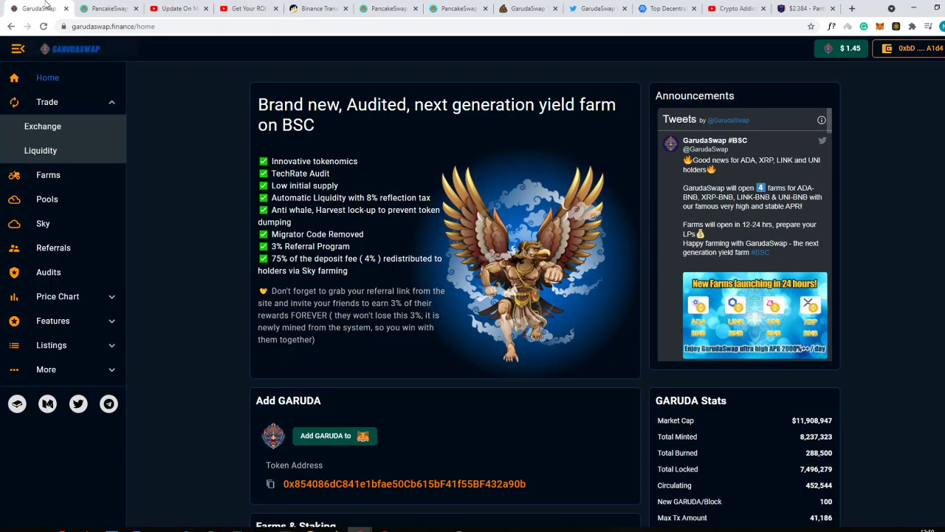
left_click(190, 5)
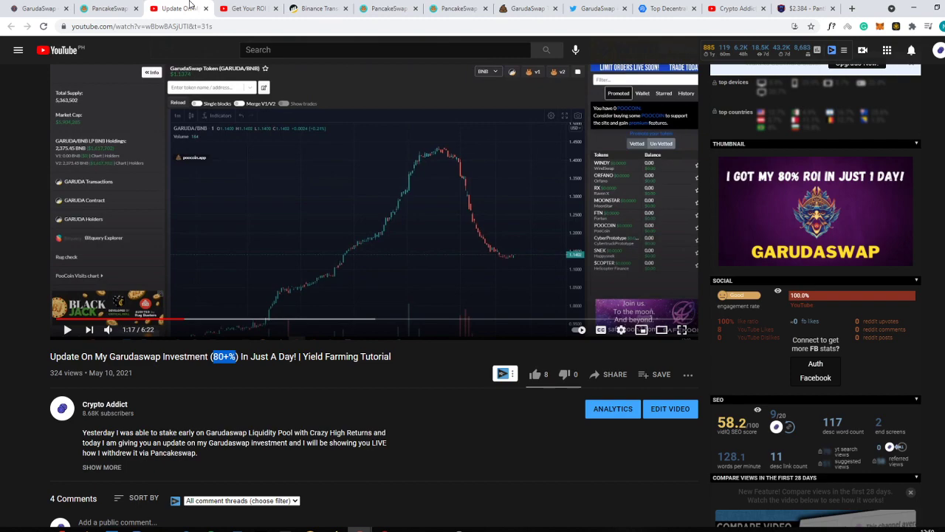
left_click(111, 8)
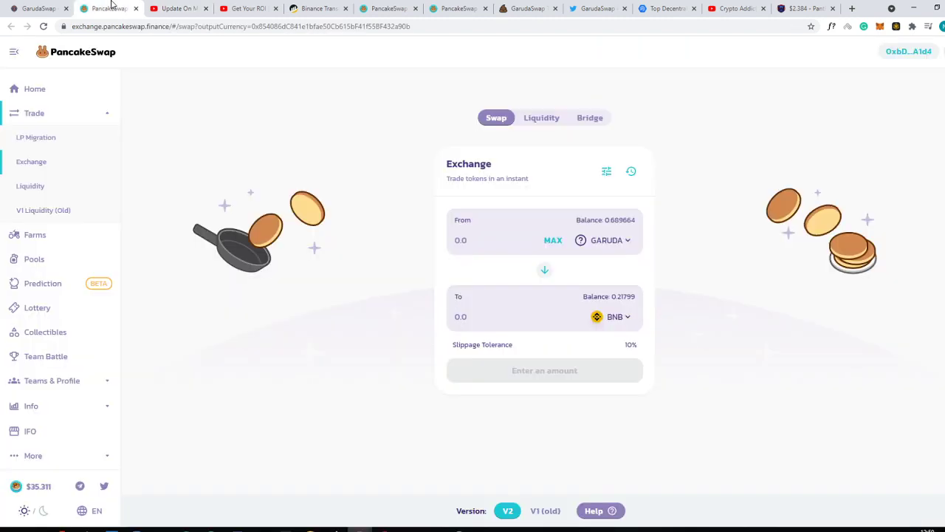
left_click(51, 7)
scroll(338, 344, "down", 2)
scroll(338, 344, "up", 3)
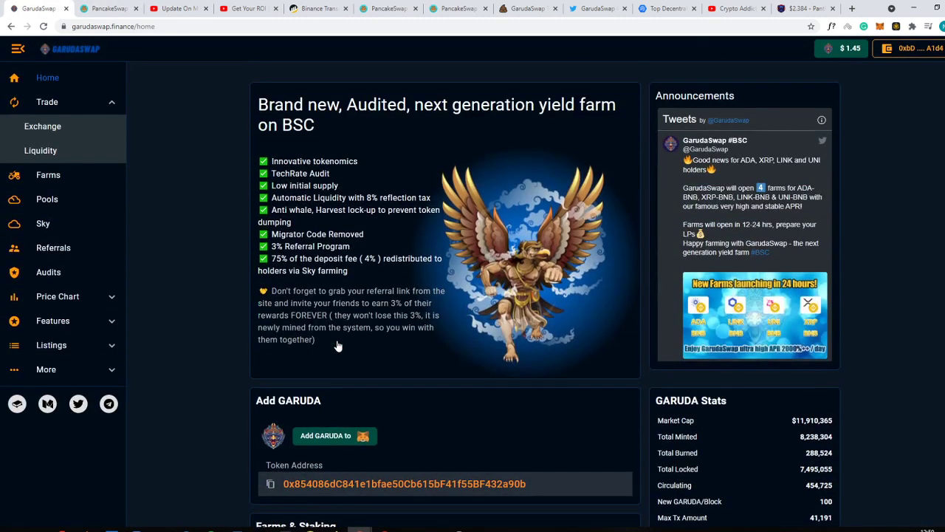
scroll(338, 344, "down", 1)
scroll(337, 344, "up", 1)
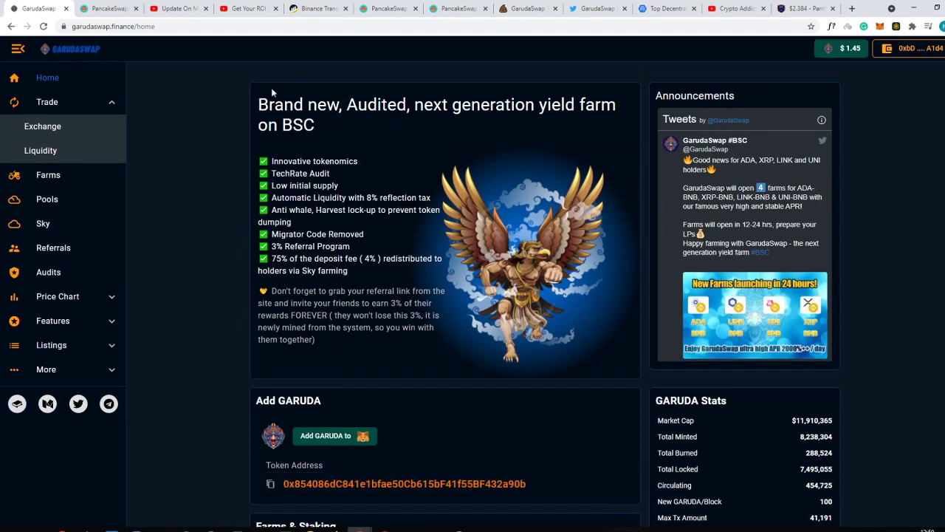
Open the Crypto Addict channel page in the ROI In 1 Day video's tab and recheck GarudaSwap's Farms & Staking amounts
left_click(251, 13)
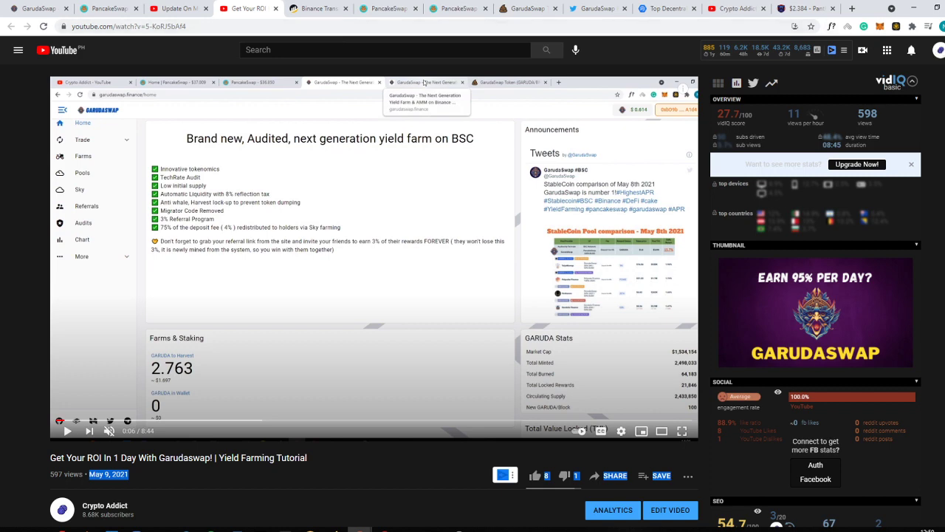
left_click(940, 50)
left_click(66, 8)
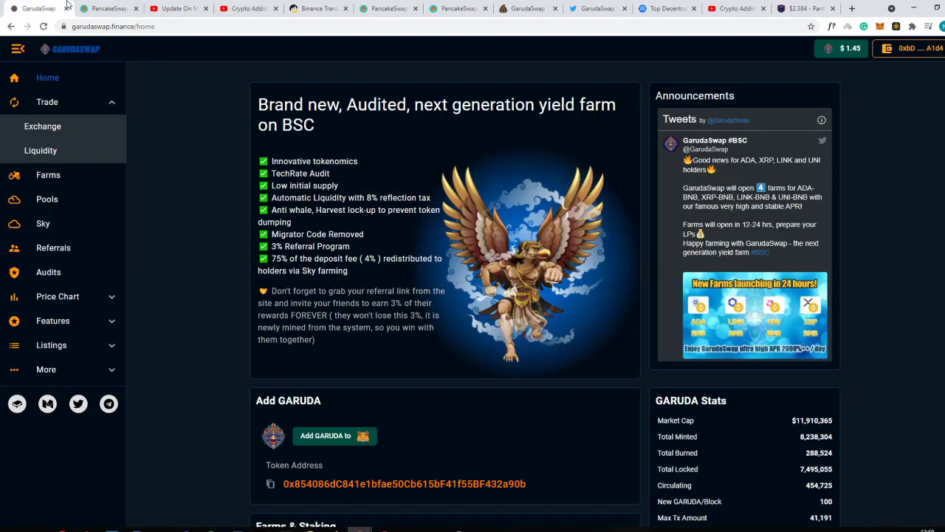
scroll(232, 369, "down", 2)
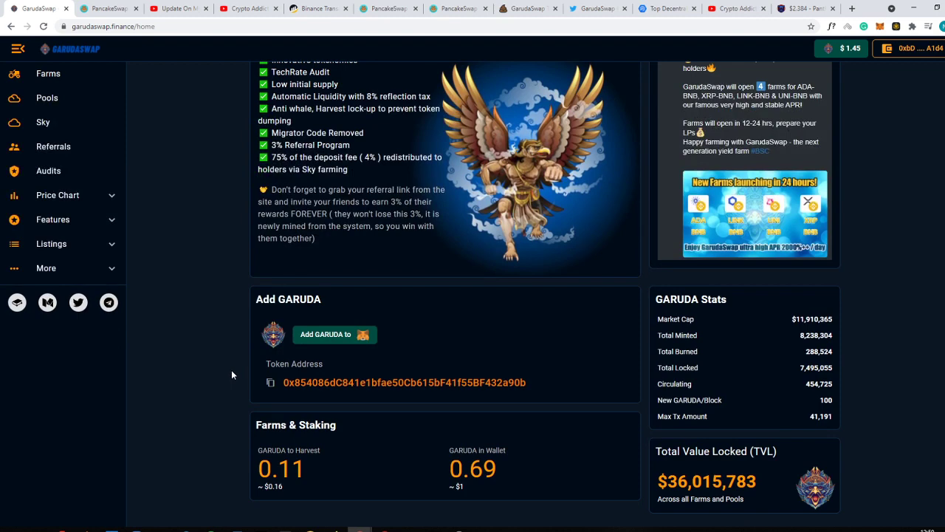
scroll(269, 294, "up", 2)
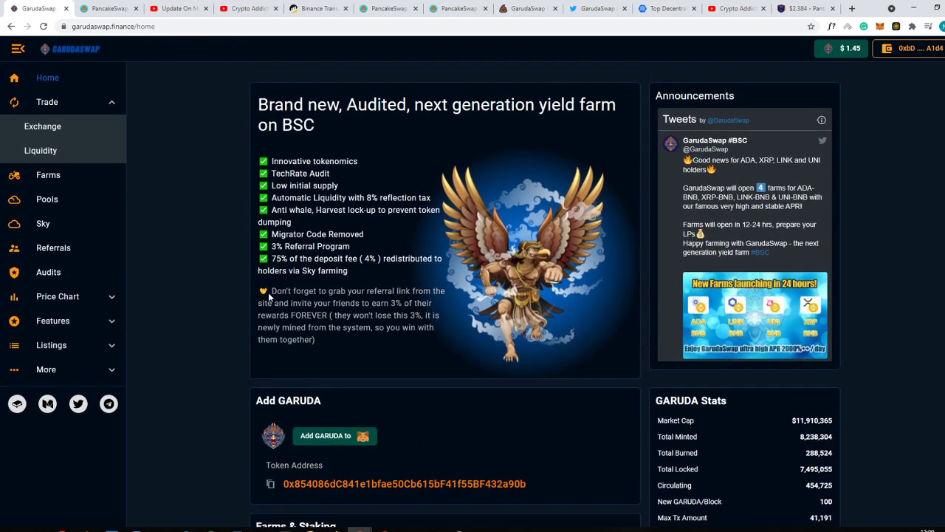
Browse the uploaded videos on the Crypto Addict channel and return to the GarudaSwap home page
left_click(253, 6)
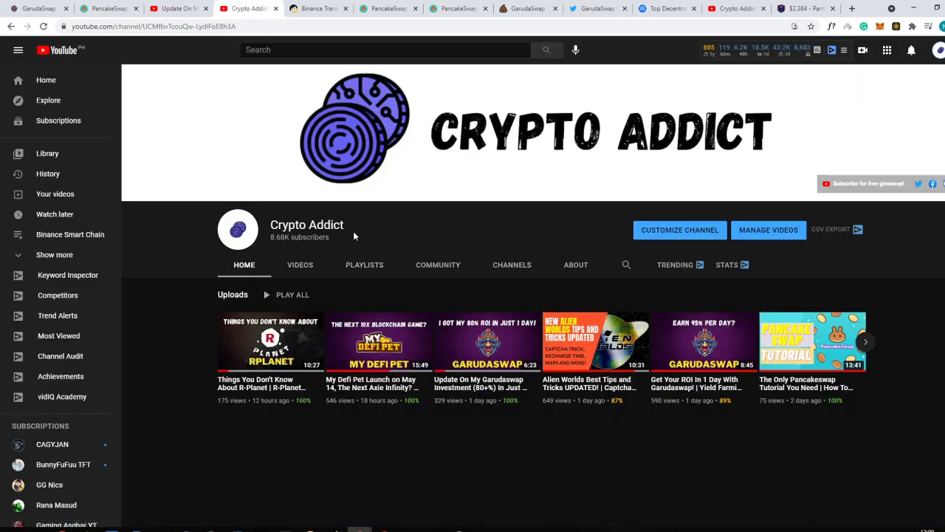
left_click_drag(348, 230, 306, 258)
left_click(303, 265)
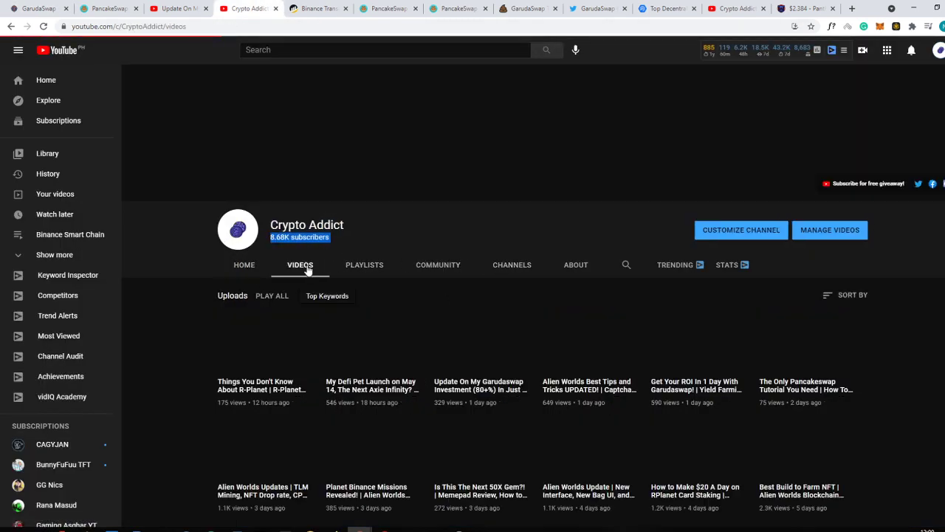
scroll(383, 316, "down", 1)
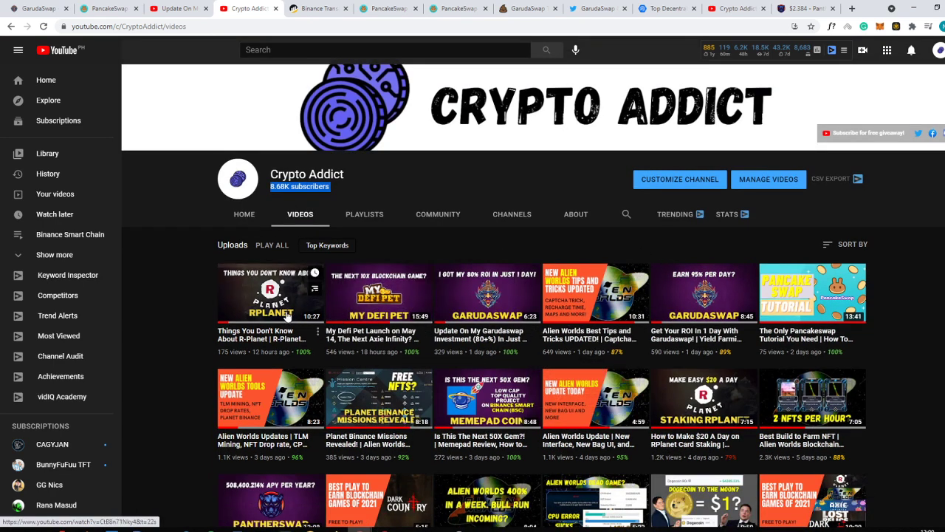
scroll(423, 384, "down", 2)
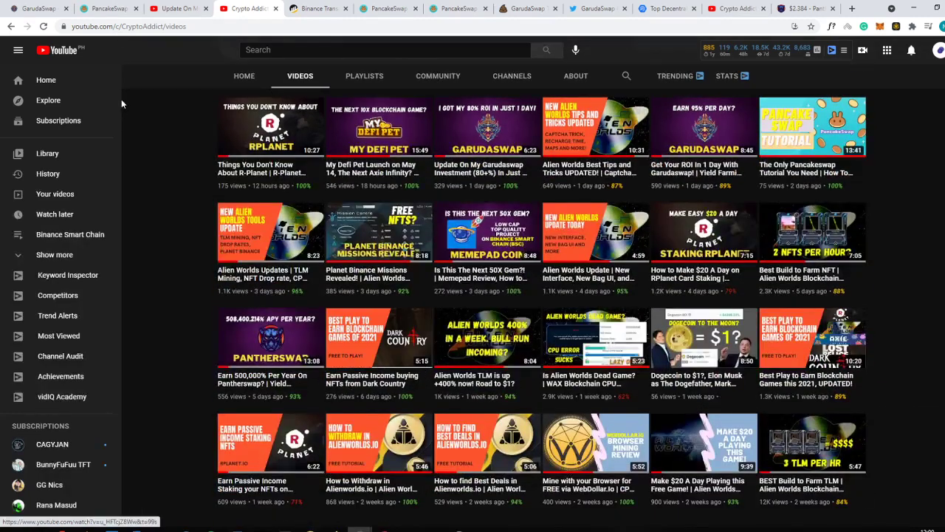
left_click(41, 8)
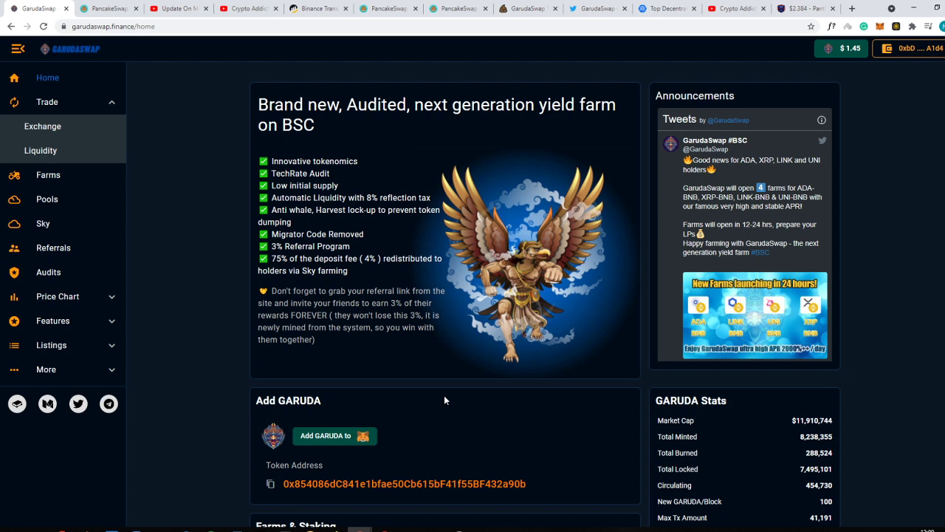
scroll(444, 399, "down", 1)
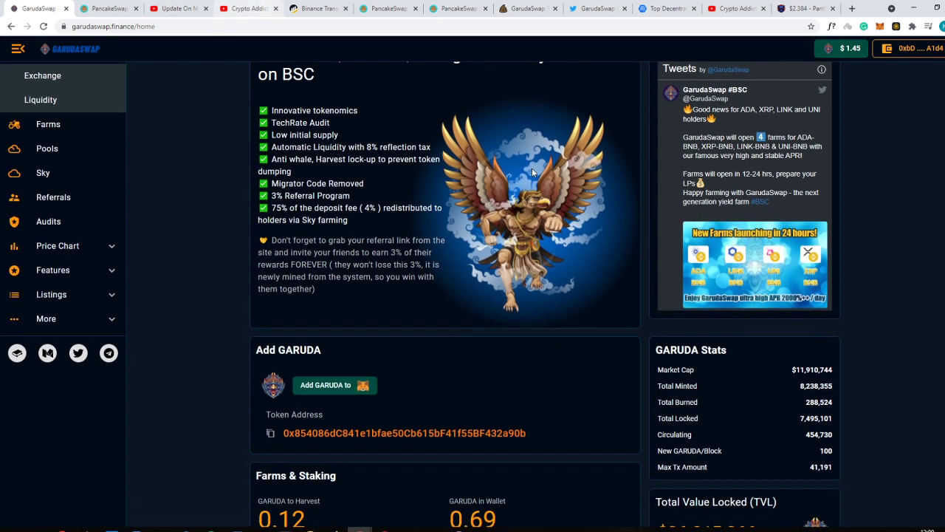